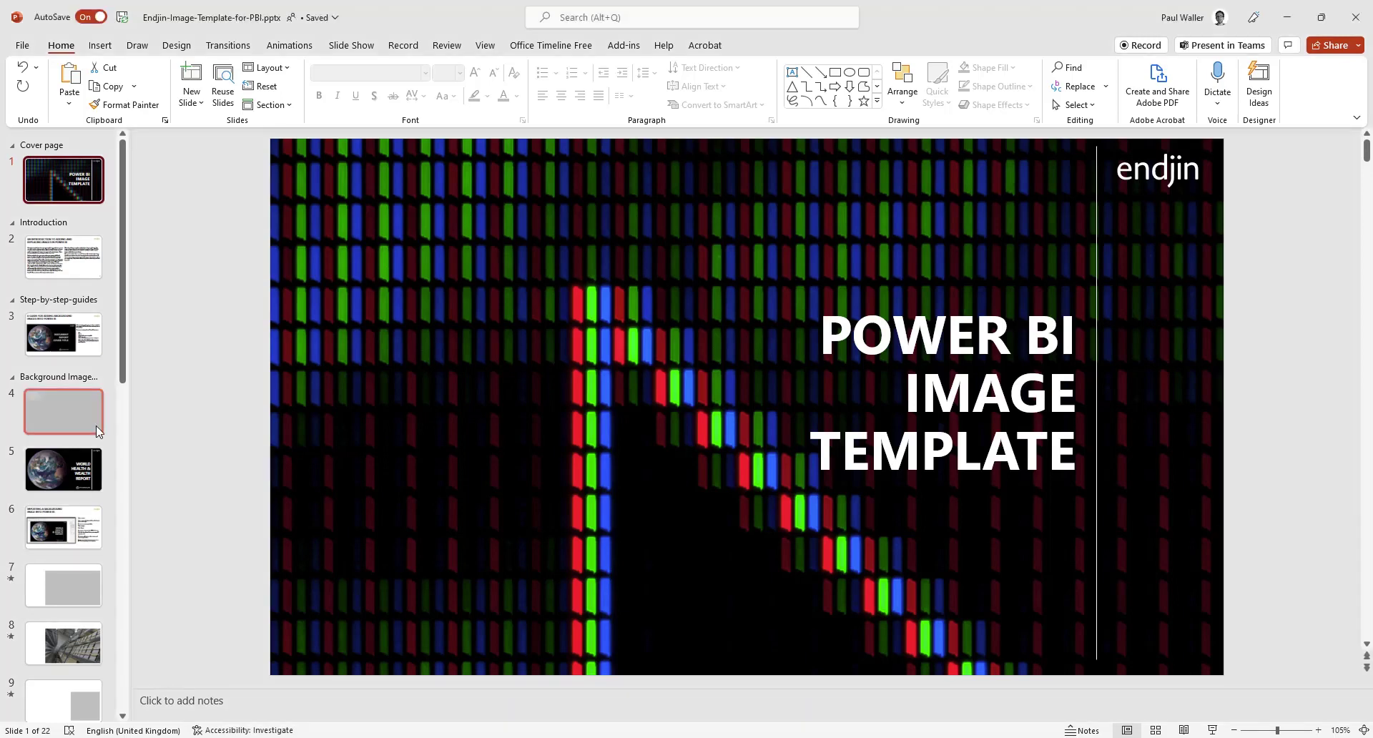
Go to slide 4, the plain grey background-image slide.
left_click(96, 427)
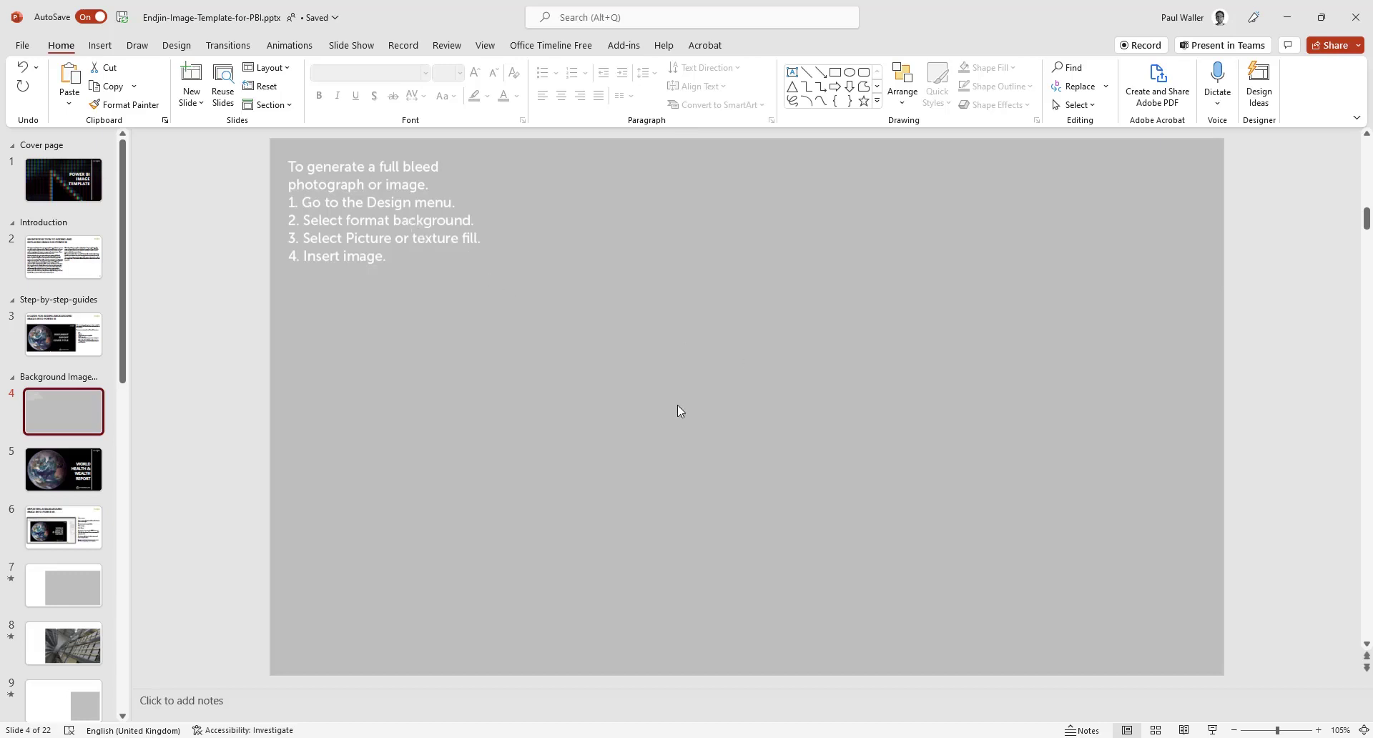
Open slide 4's Format Background settings and start inserting a picture fill.
left_click(175, 45)
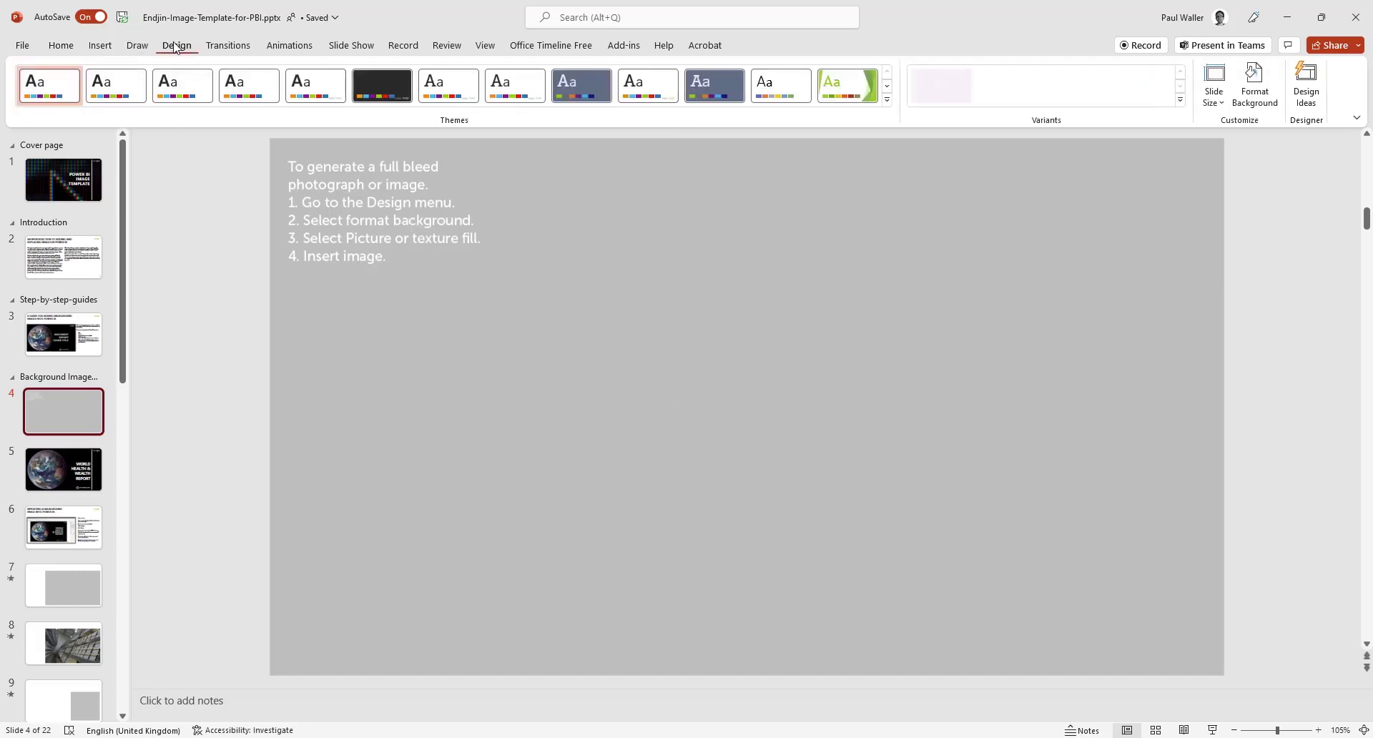
left_click(1260, 98)
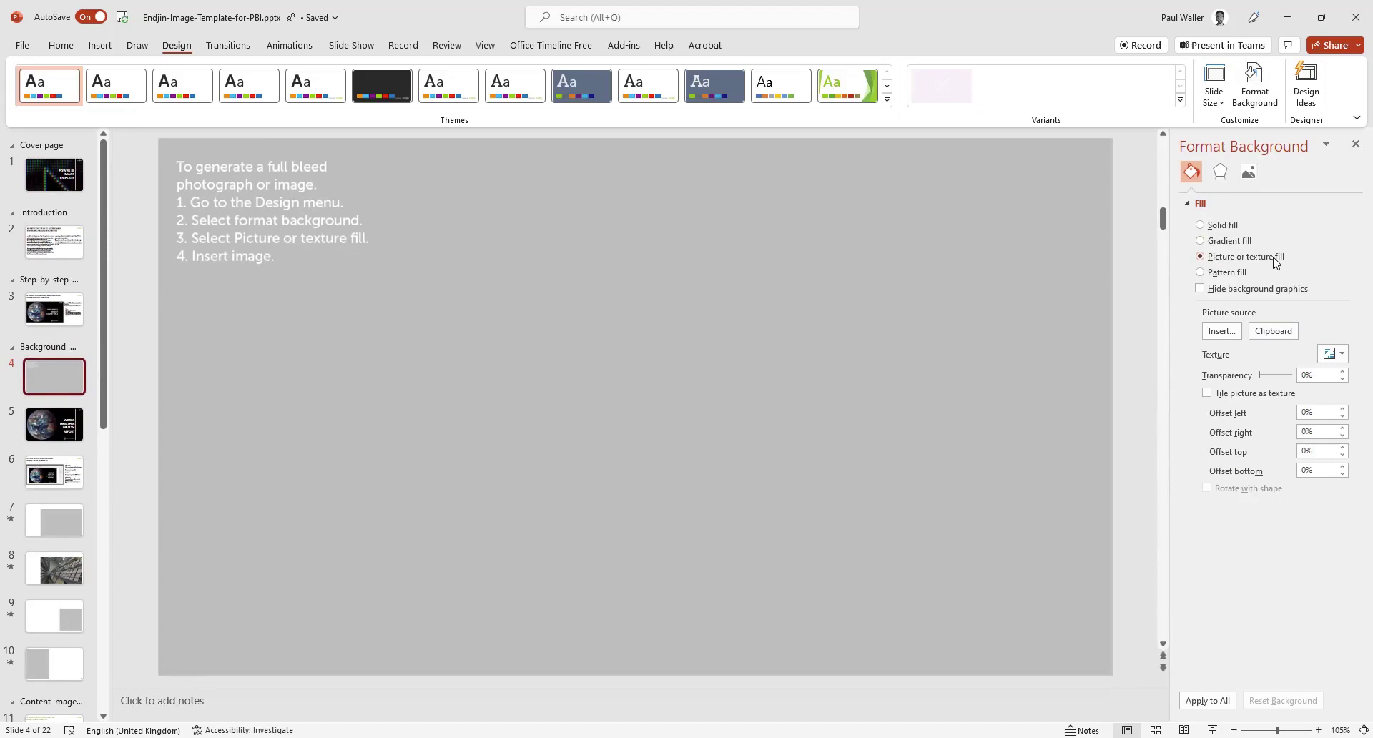
left_click(1239, 333)
left_click(655, 322)
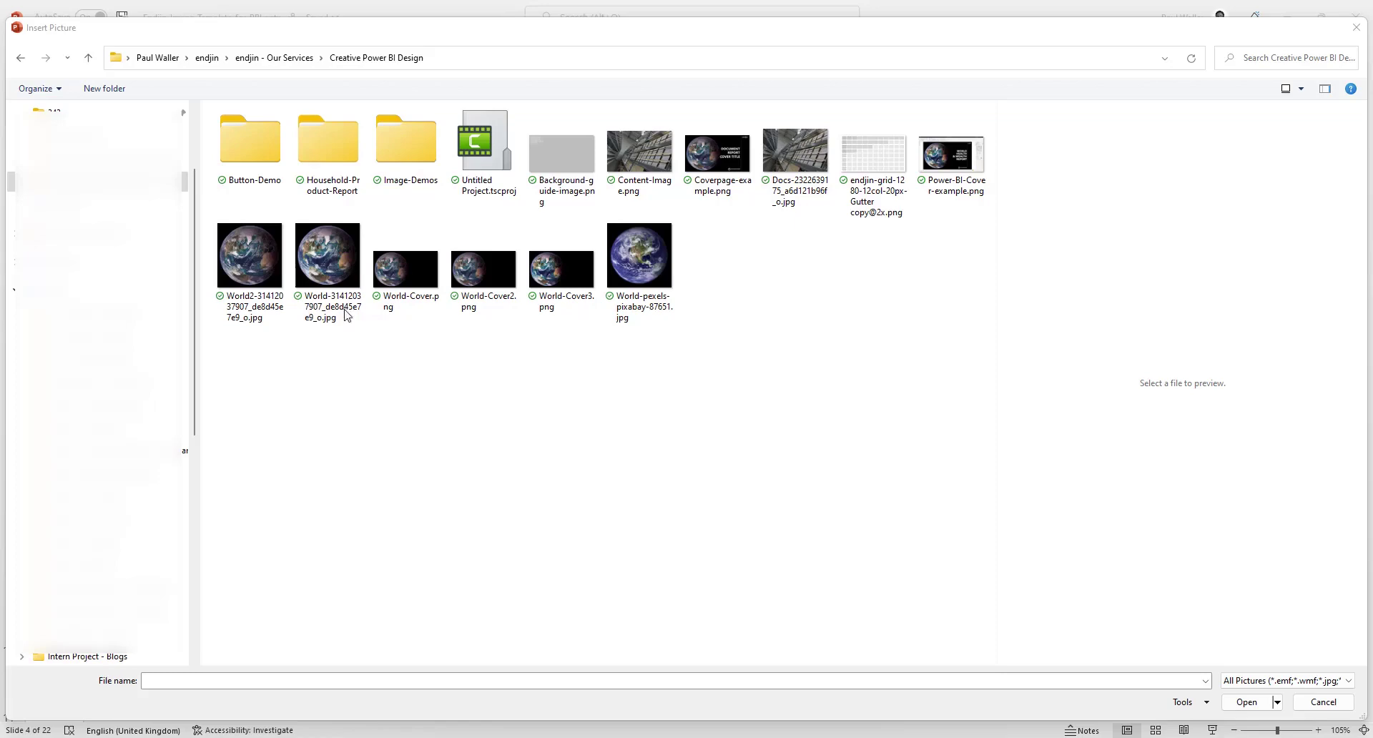
left_click(329, 263)
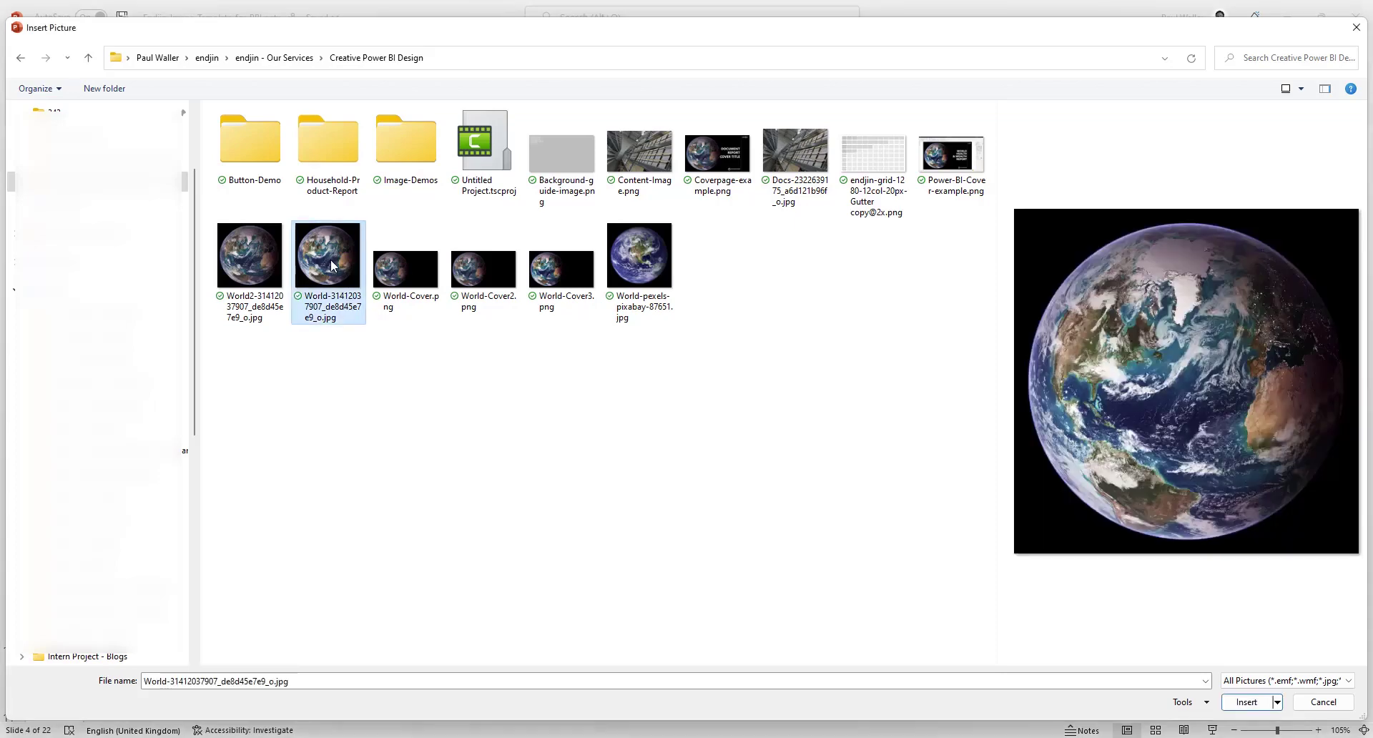
left_click(1246, 702)
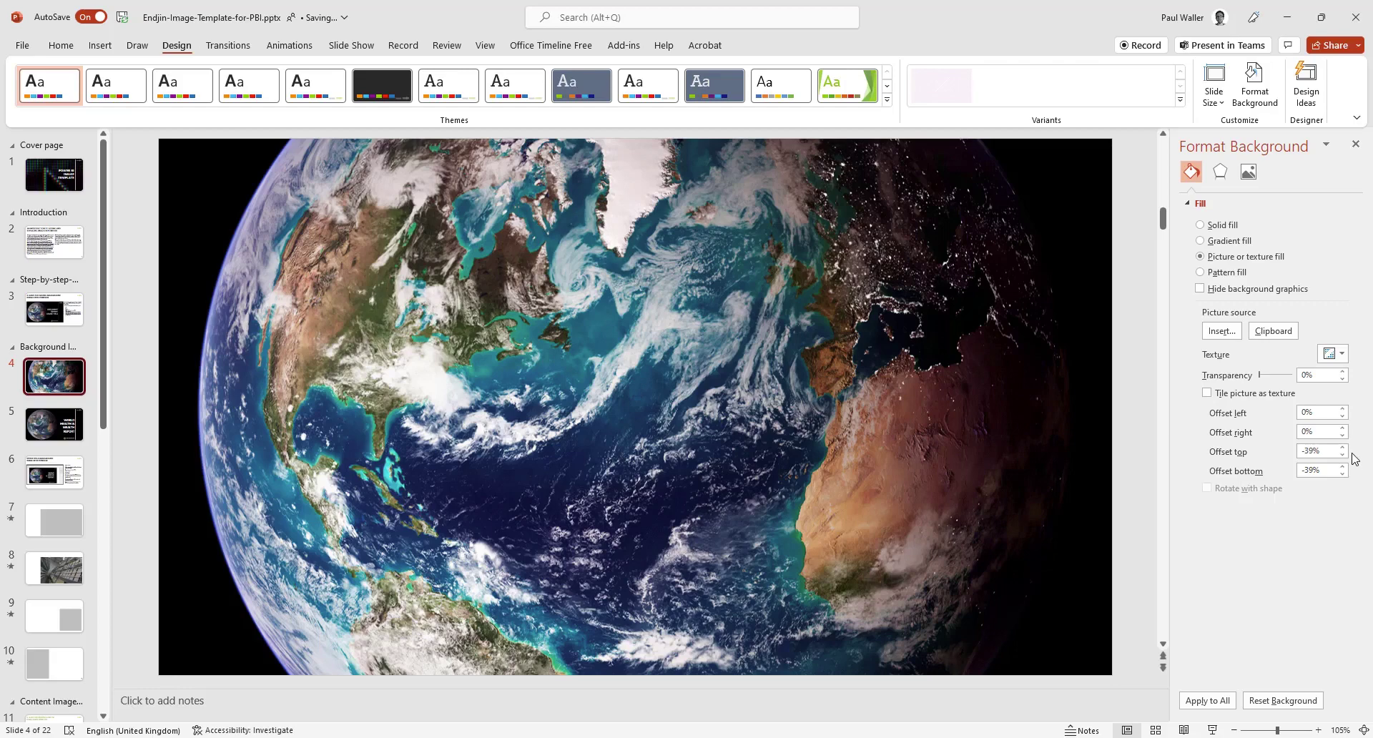
Change the background photo's top and bottom offsets from -39% to 0%.
left_click_drag(1329, 450, 1281, 451)
type("0")
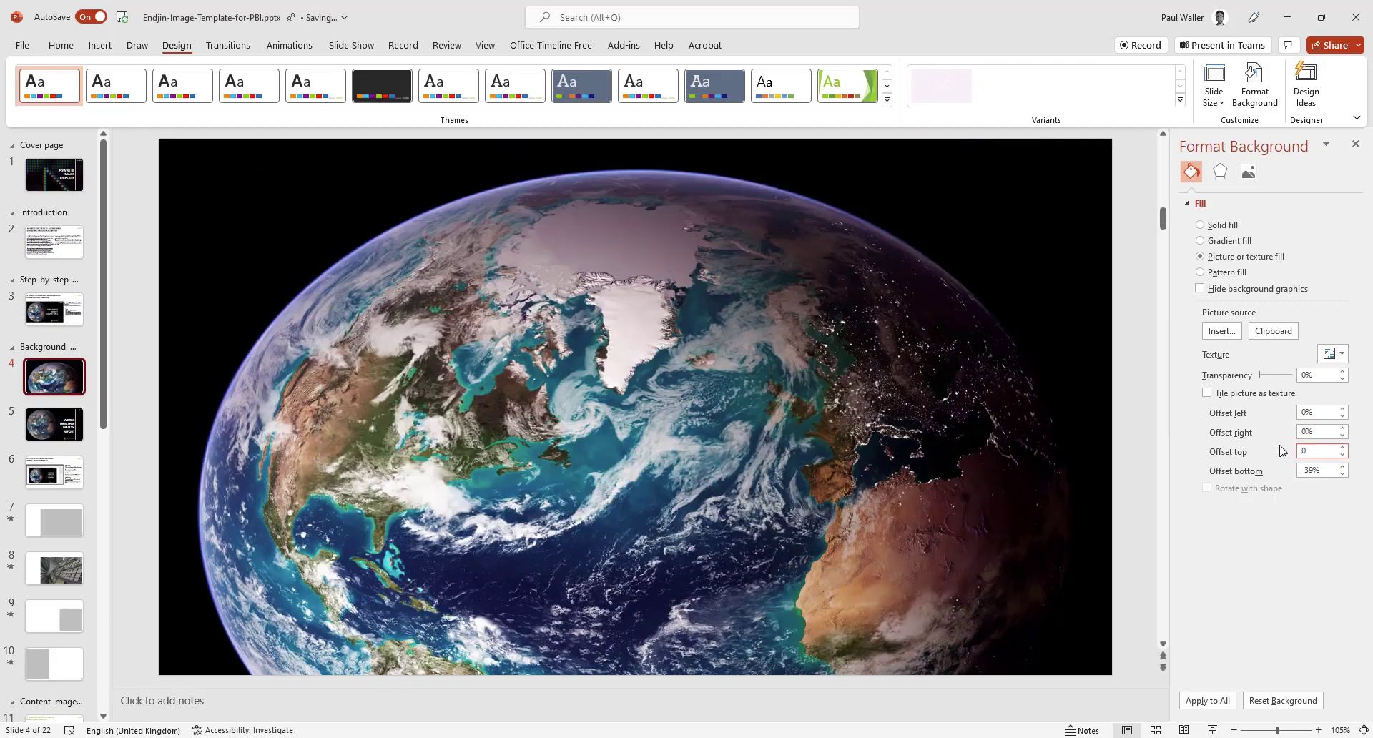
key("Tab")
type("0")
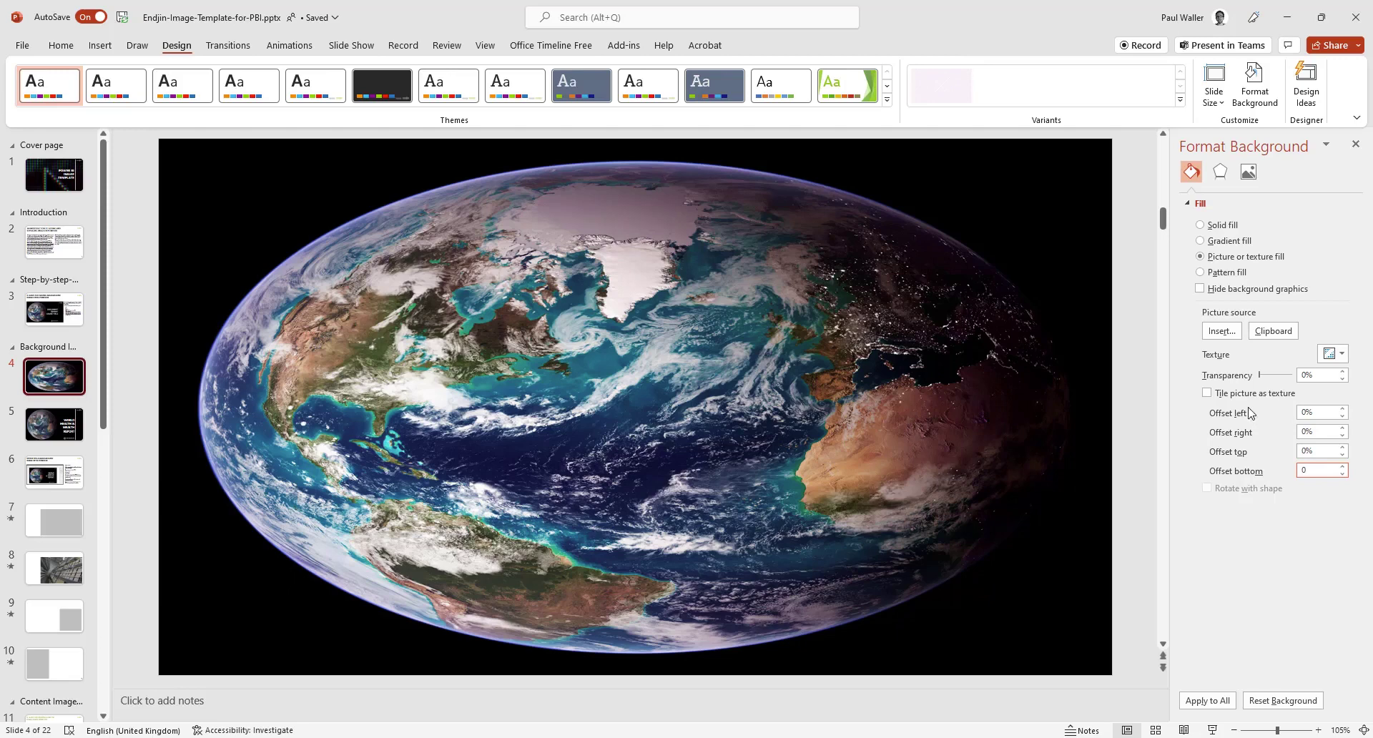
Try a 20% left offset on the photo, then reset it to 0%.
left_click(1318, 413)
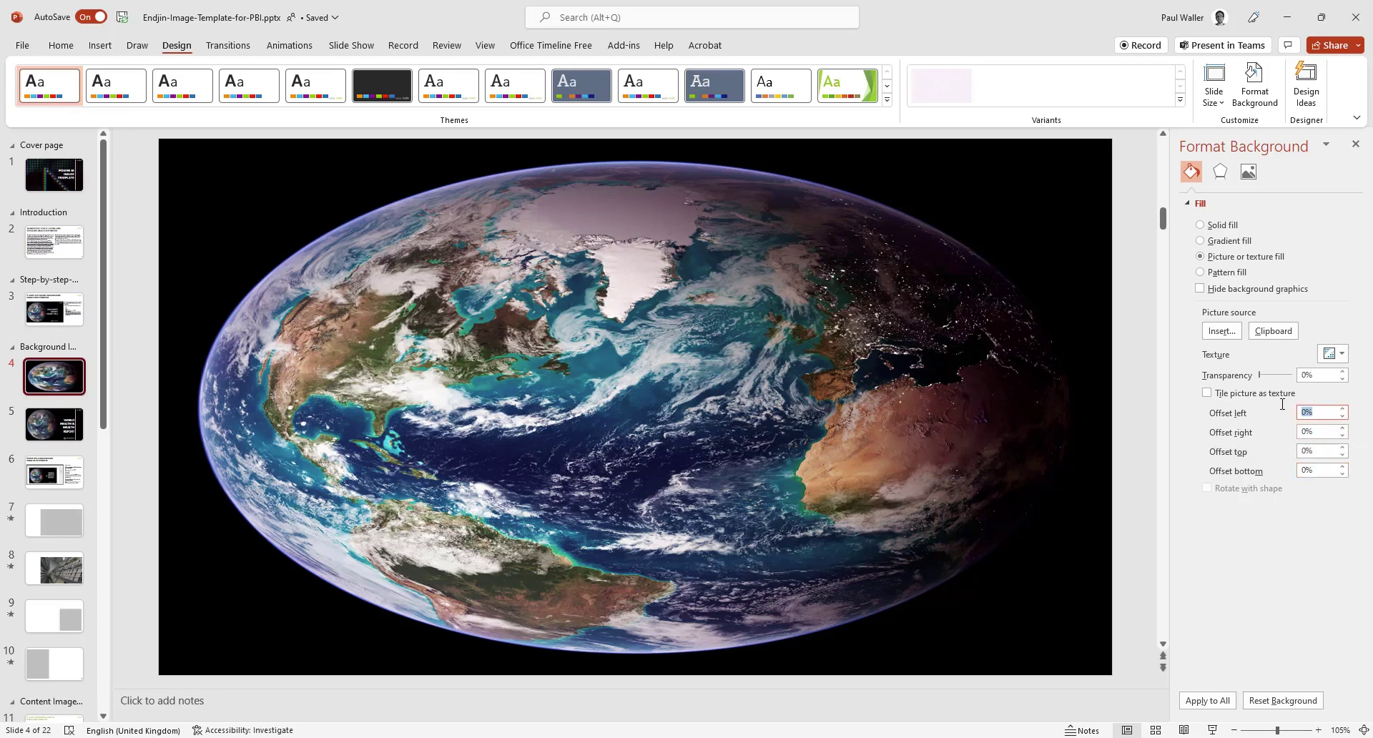
type("20")
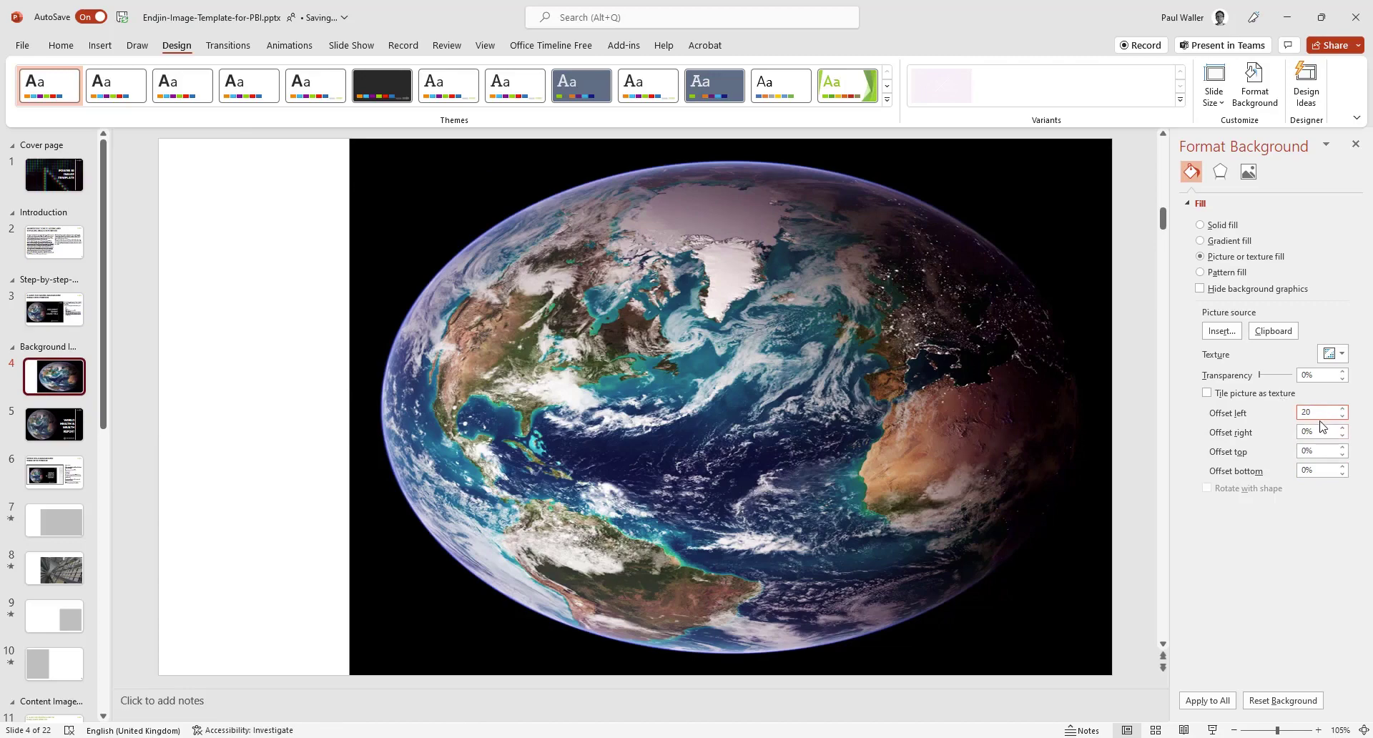
key("BackSpace")
key("BackSpace")
type("0")
key("Return")
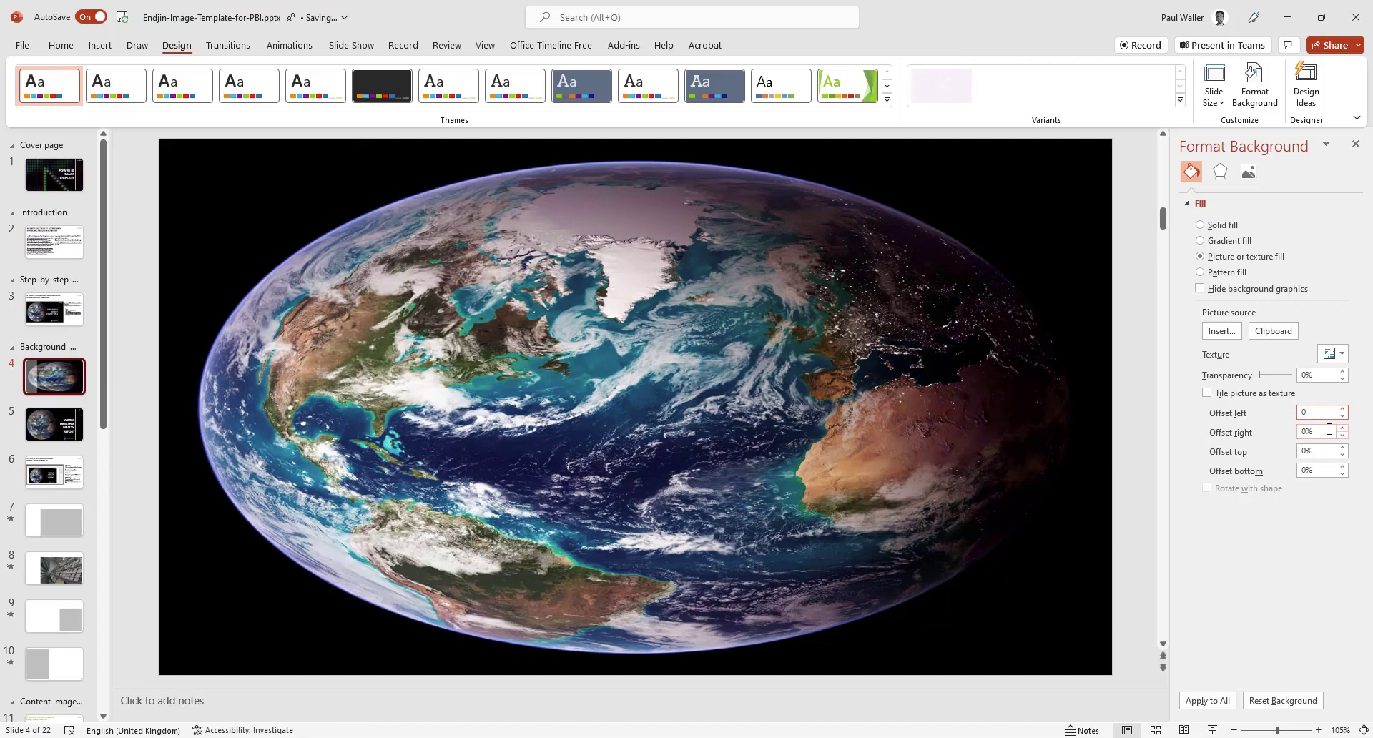
Set the photo's right offset to 42%, pushing the Earth to the left.
key("Tab")
type("20")
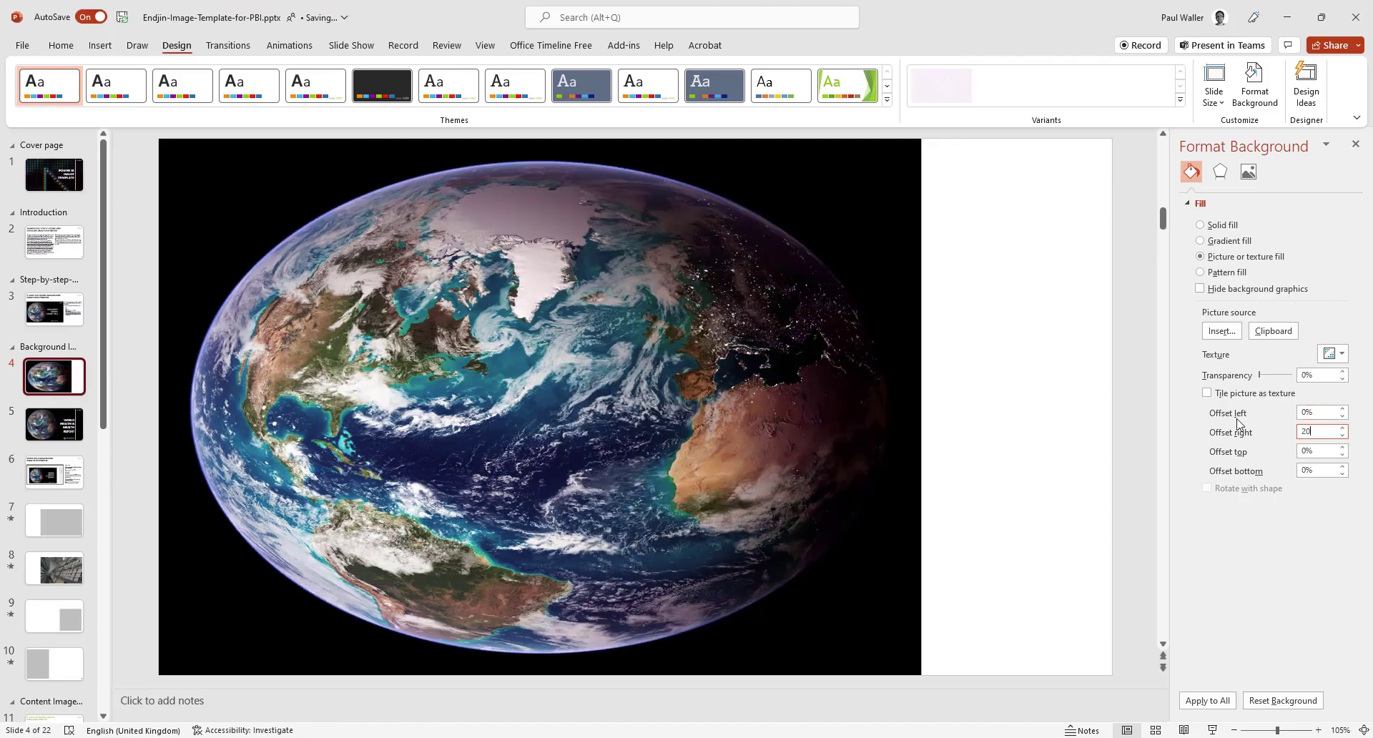
key("BackSpace")
key("BackSpace")
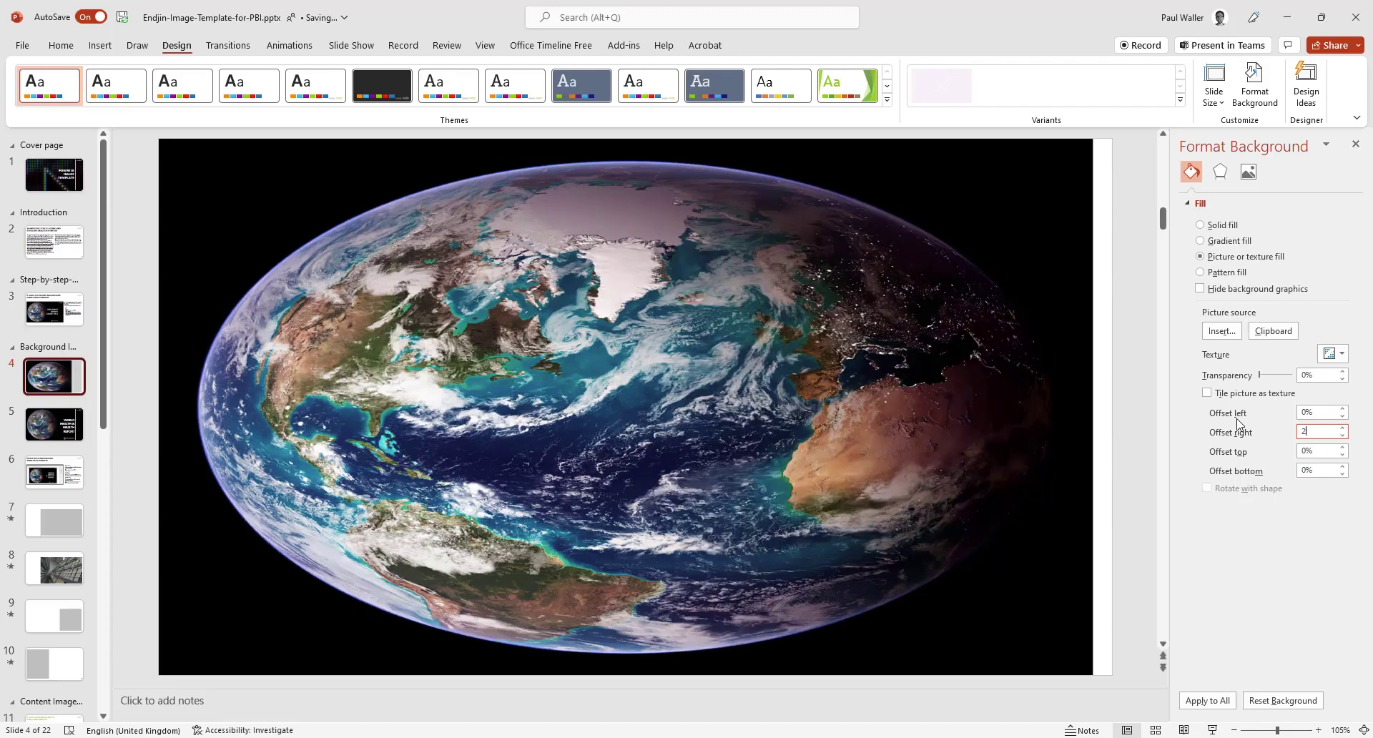
type("40")
key("Return")
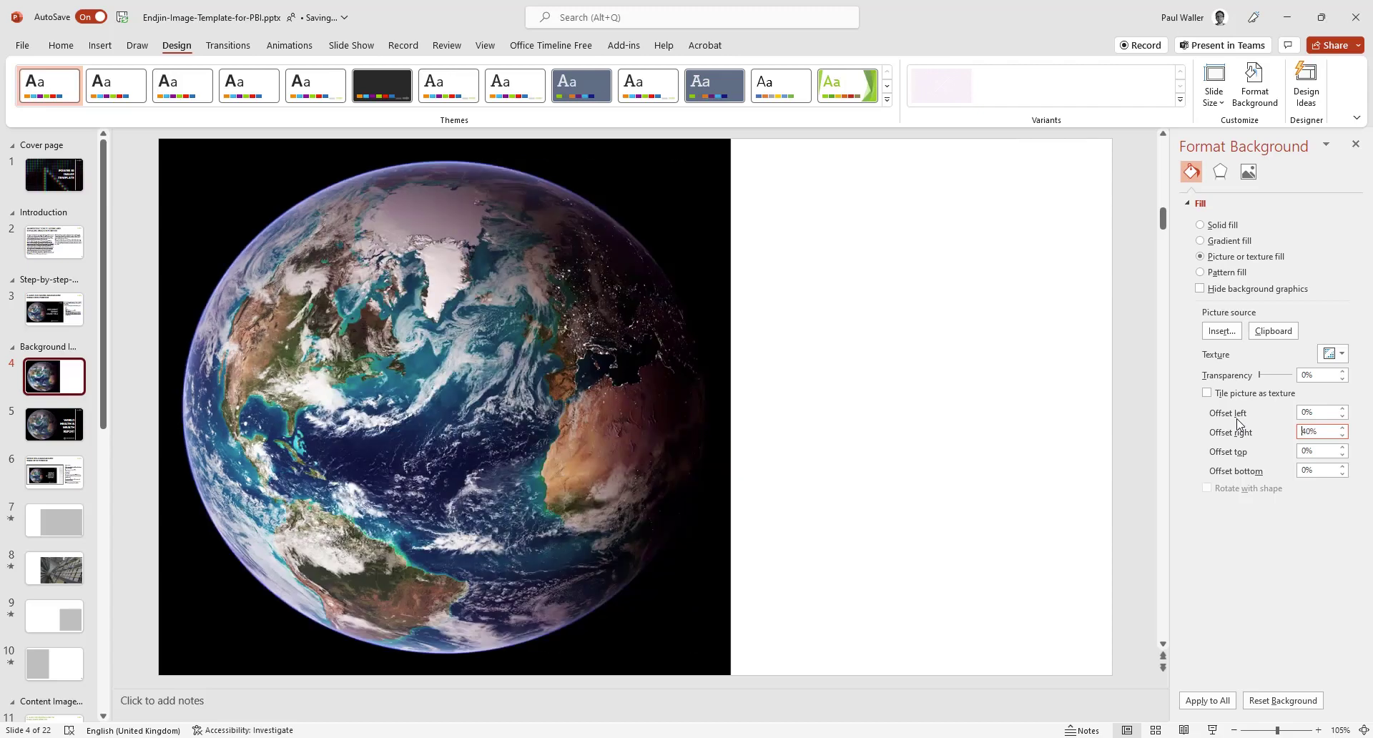
key("Up")
key("Up")
key("Up")
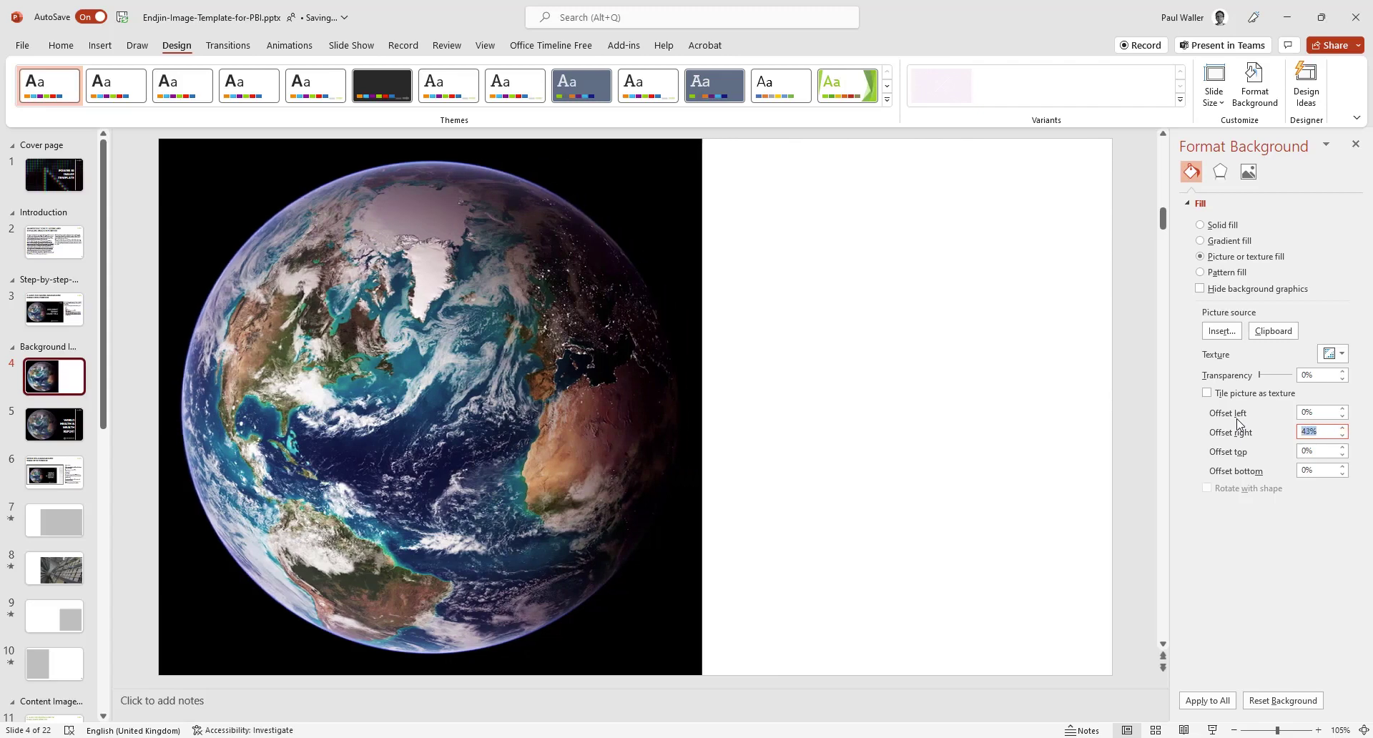
key("Down")
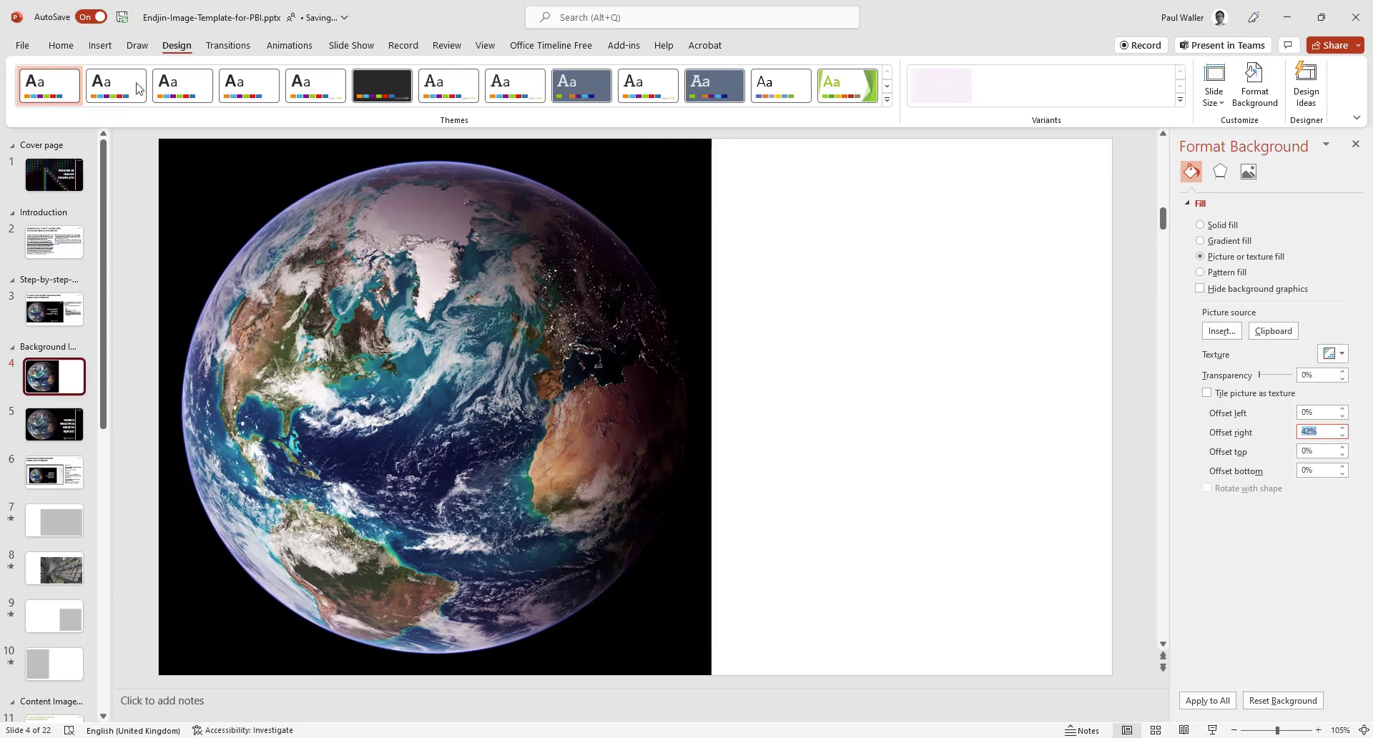
left_click(100, 48)
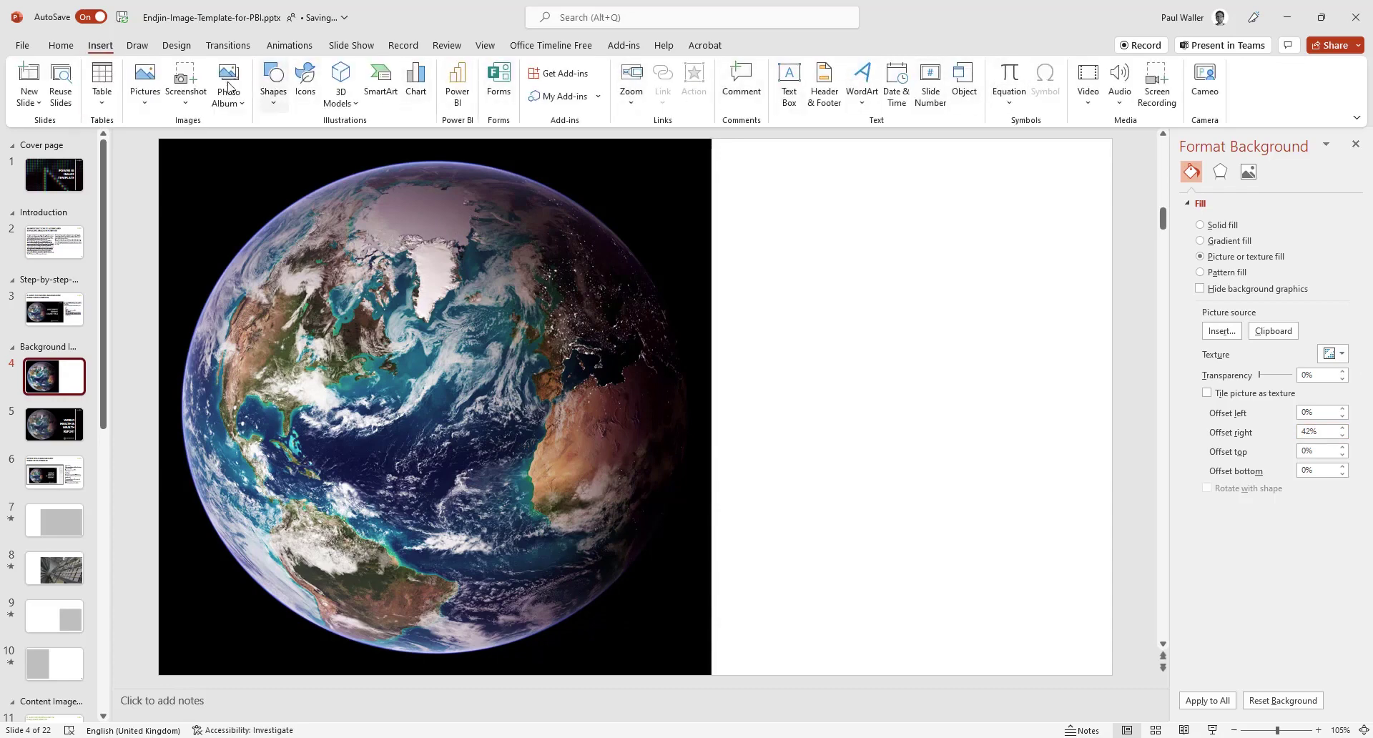
Draw a rectangle over slide 4's white right side and fill it with eyedropper-sampled black.
left_click(279, 95)
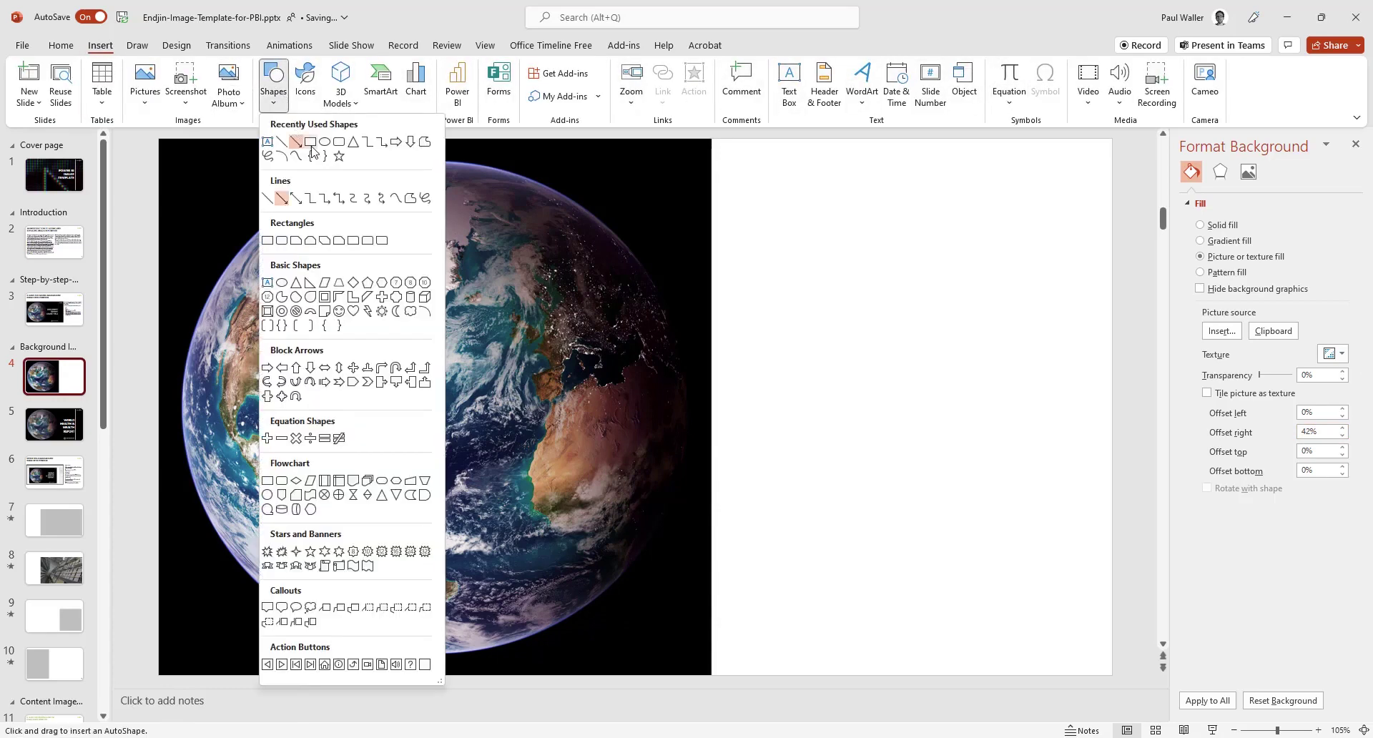
left_click(309, 141)
left_click_drag(702, 136, 1113, 675)
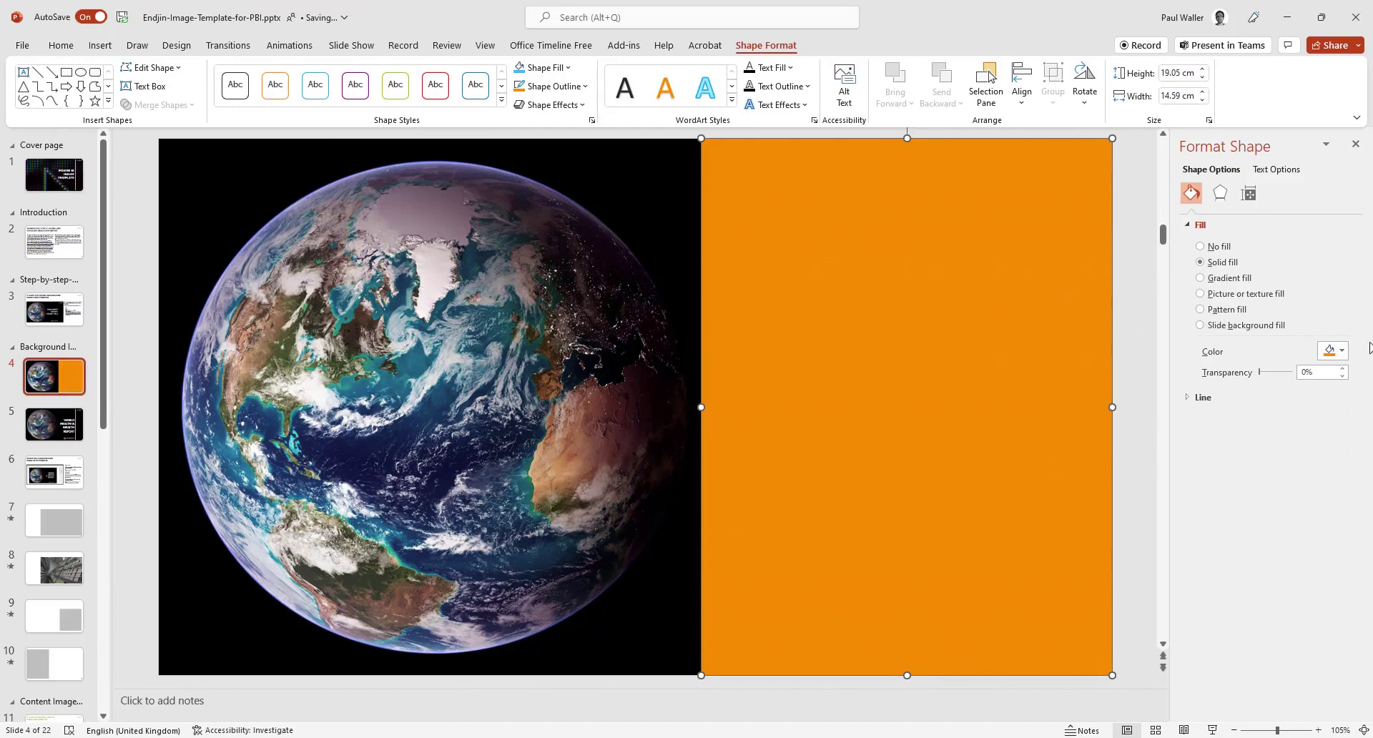
left_click(1342, 355)
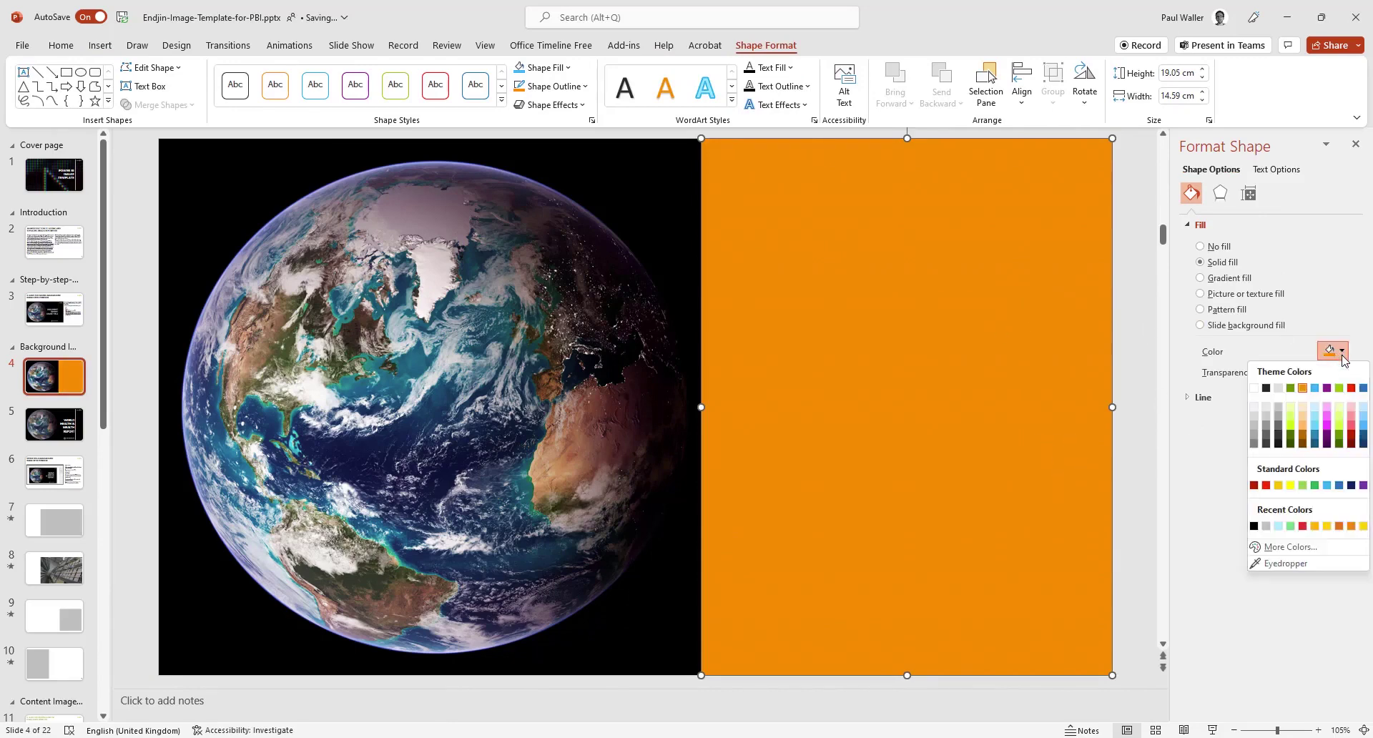
left_click(1291, 565)
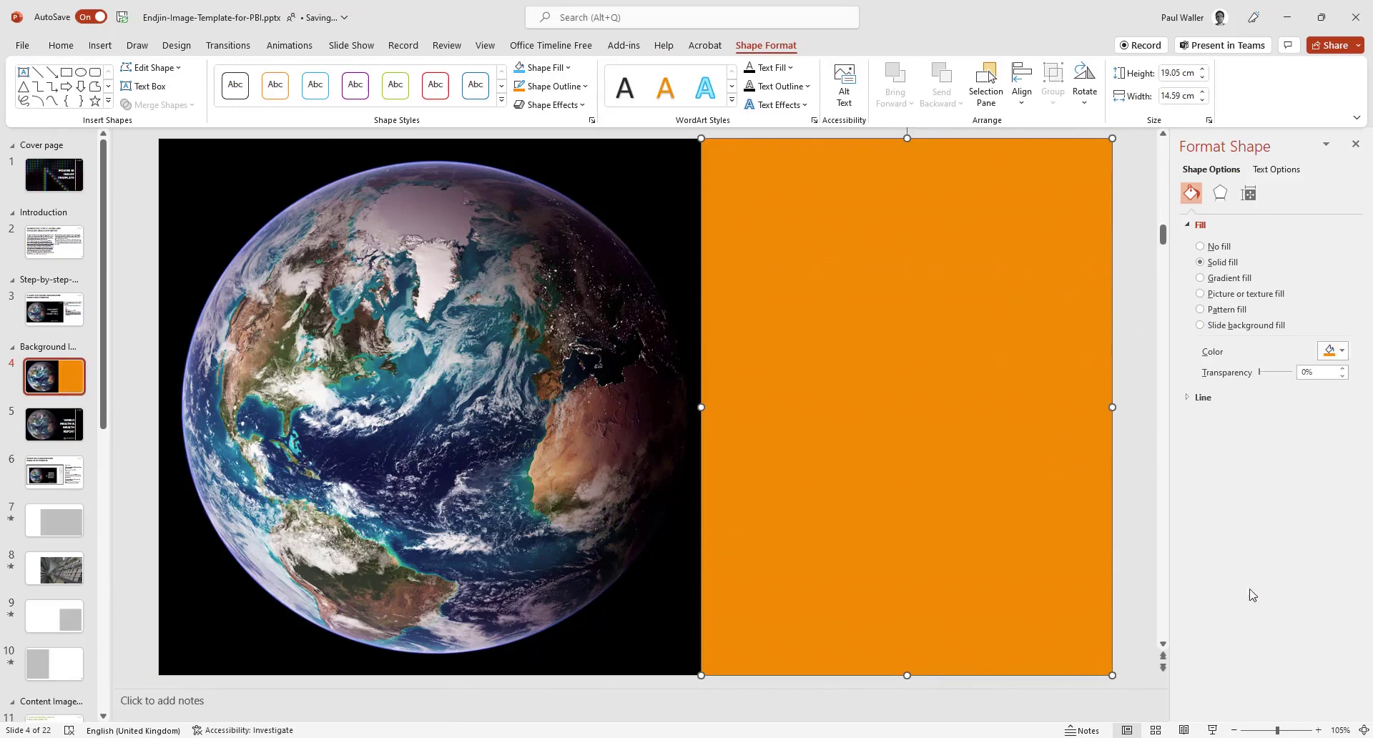
left_click(663, 172)
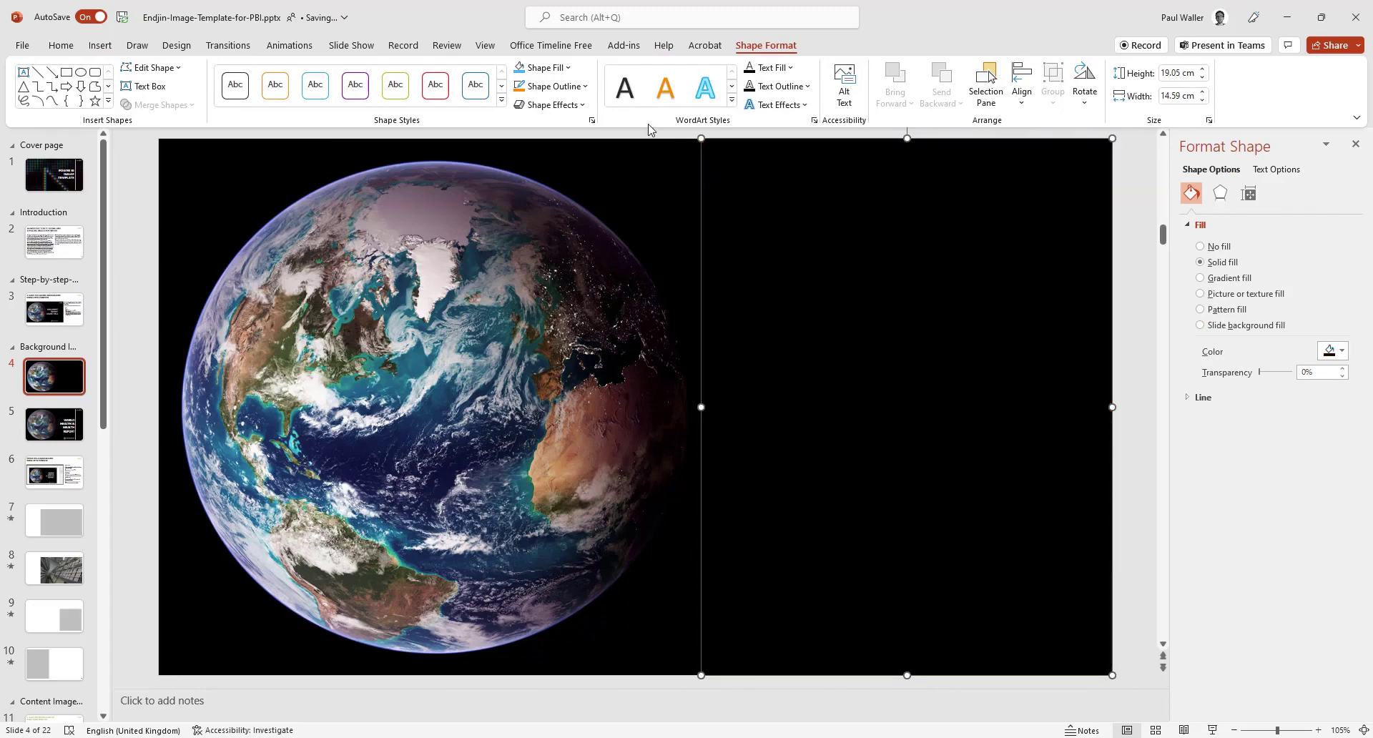
left_click(645, 142)
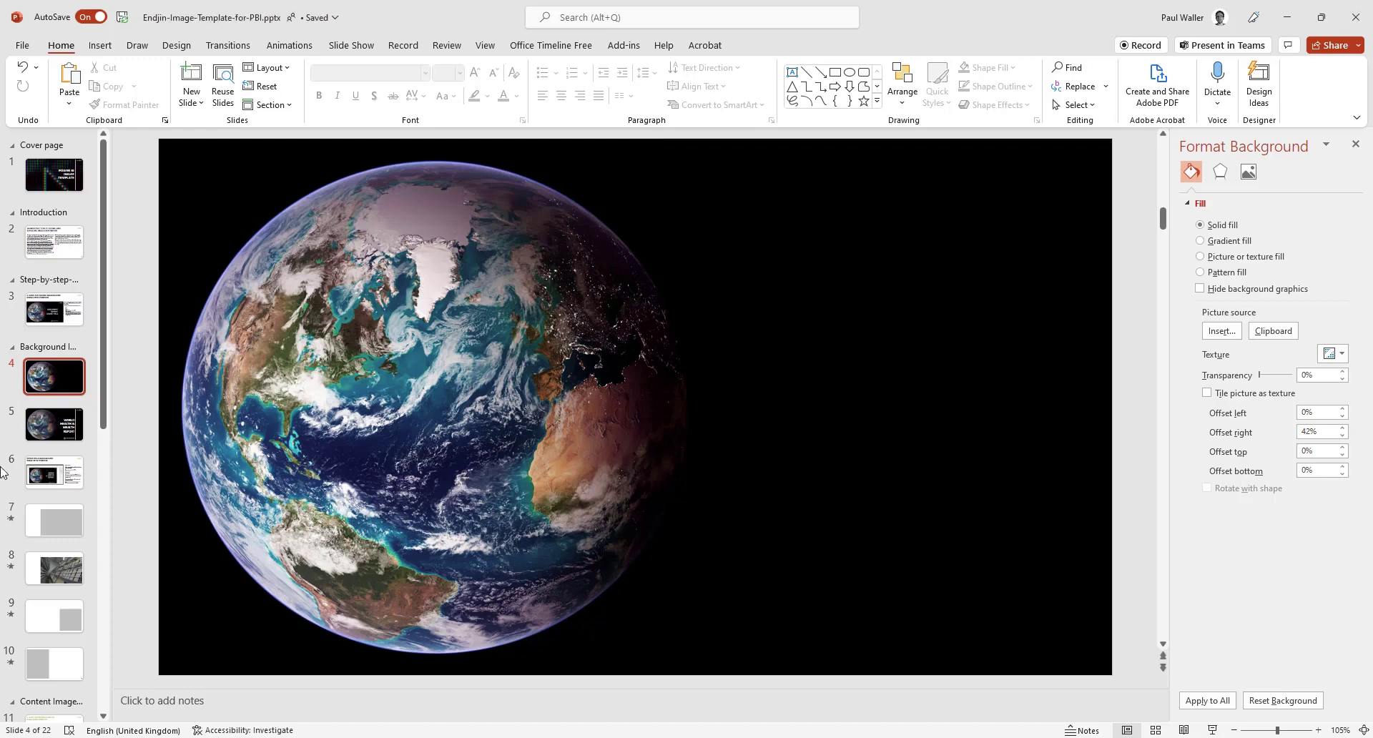
left_click(72, 433)
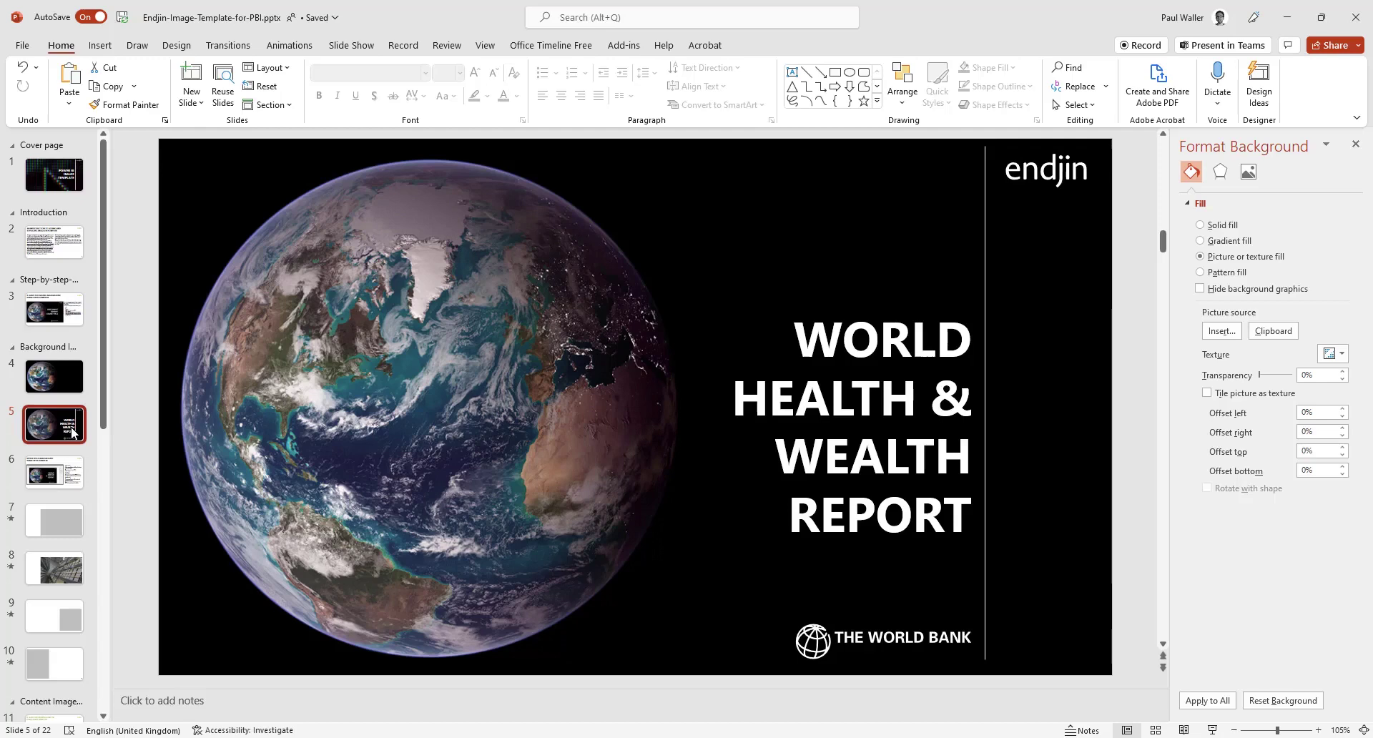
Return to slide 4 and raise the background's right offset to 43%.
left_click(75, 377)
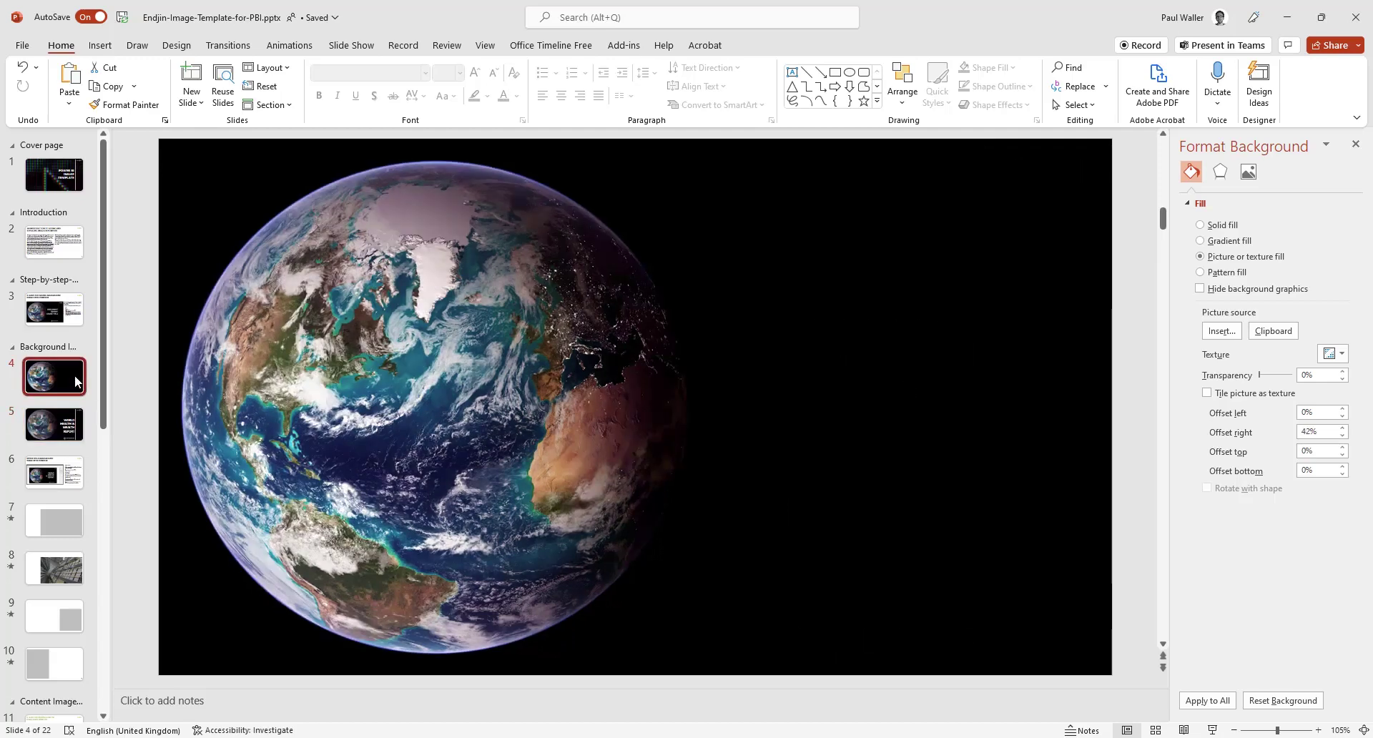
left_click(1343, 428)
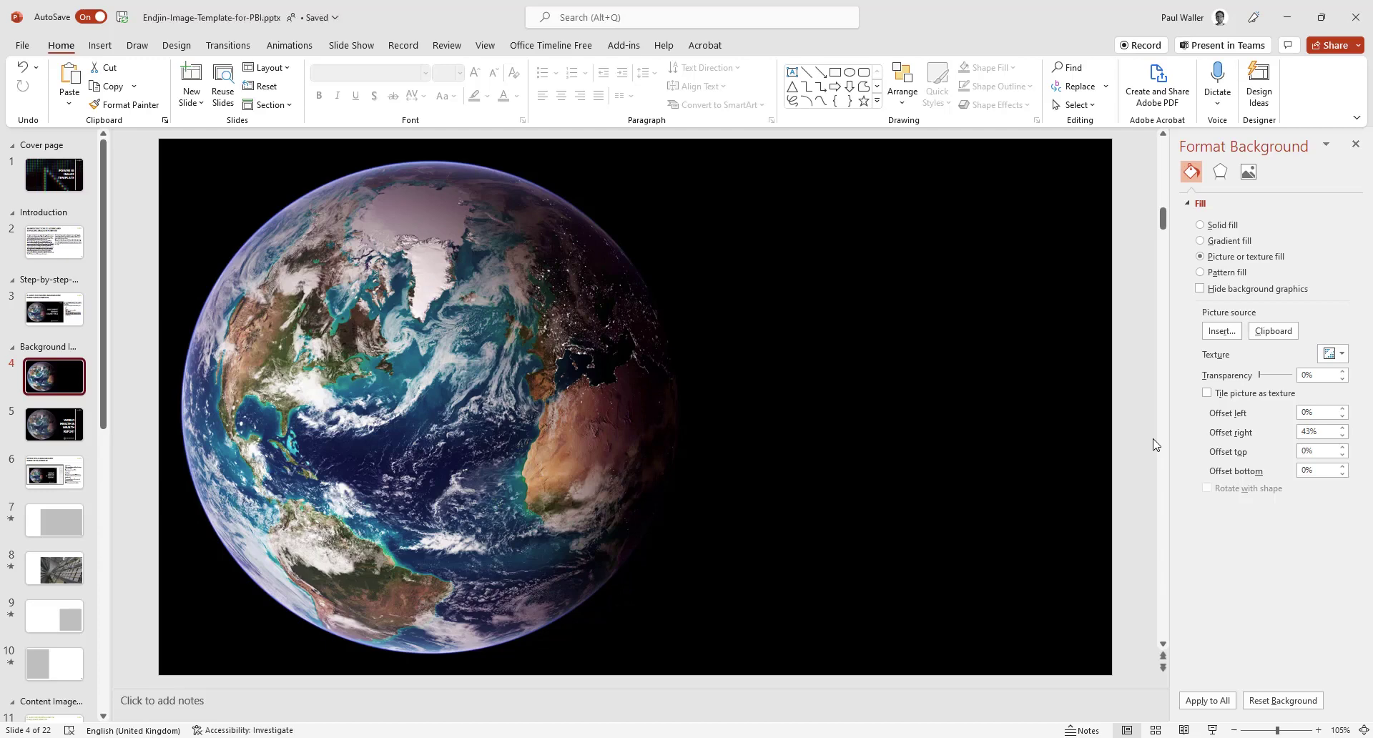
left_click(22, 46)
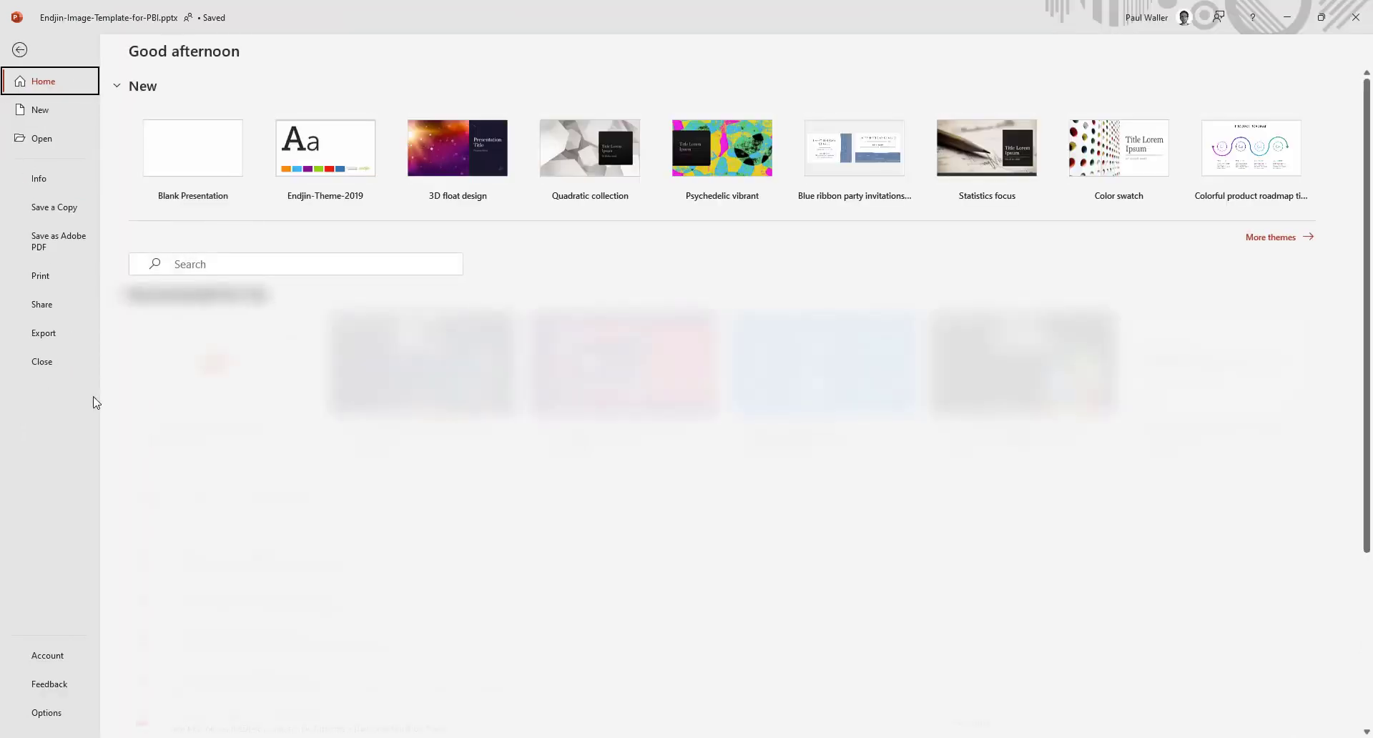
Export just slide 4 as PNG image World-cover4.png into the Creative Power BI Design folder.
left_click(50, 335)
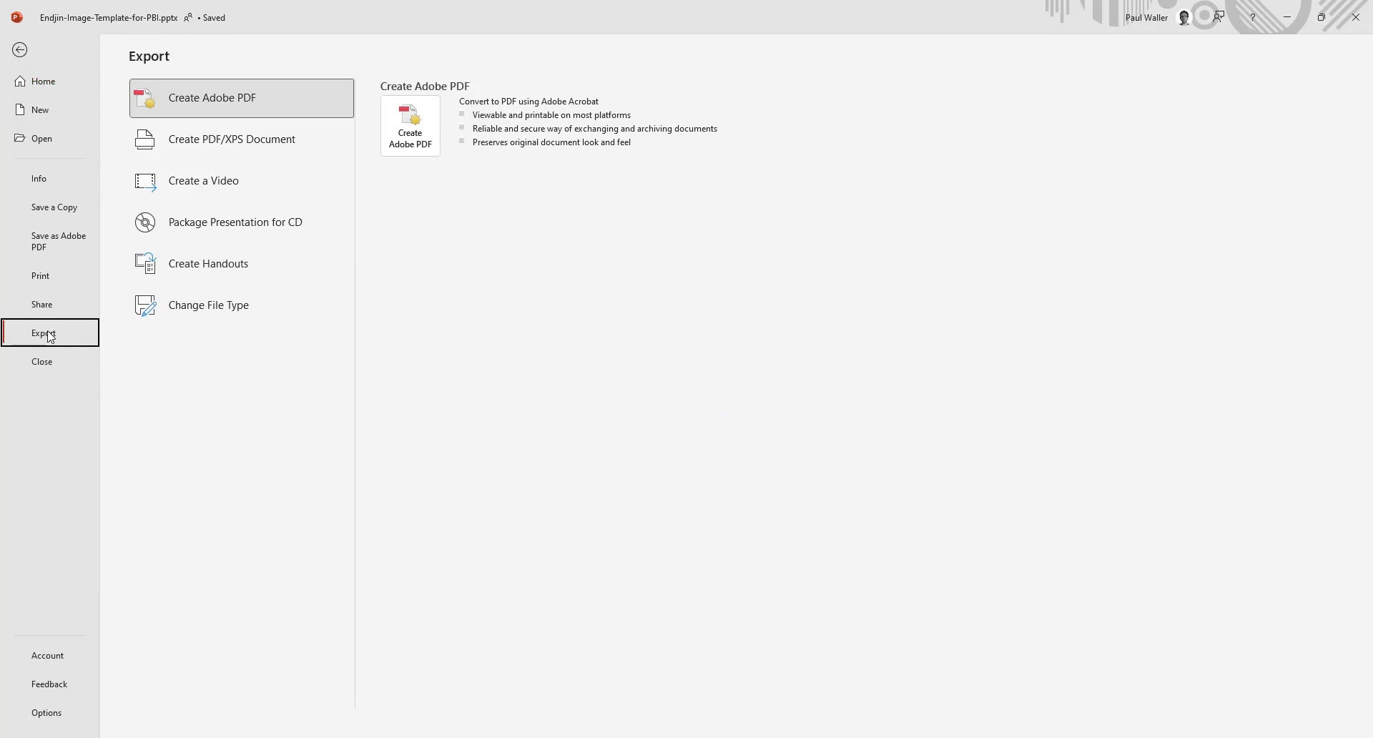
left_click(207, 306)
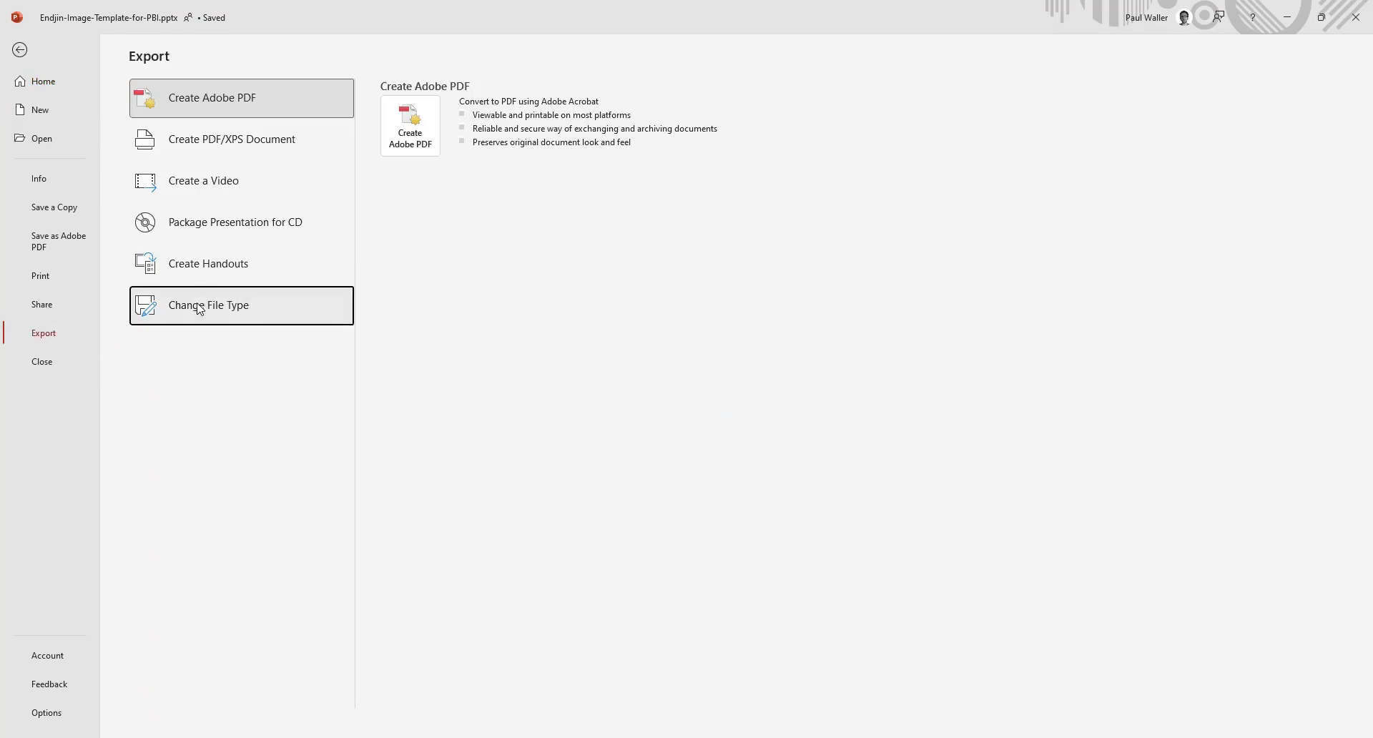
left_click(462, 278)
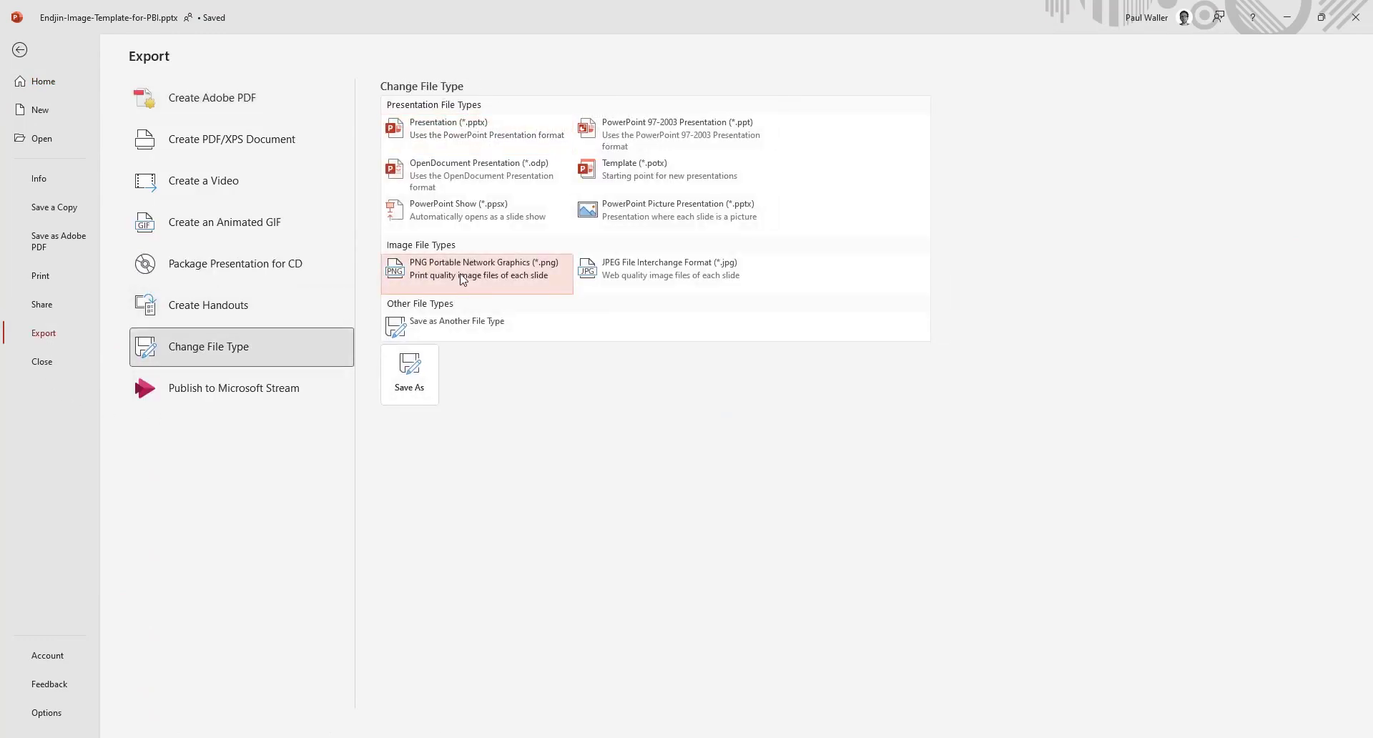
left_click(418, 373)
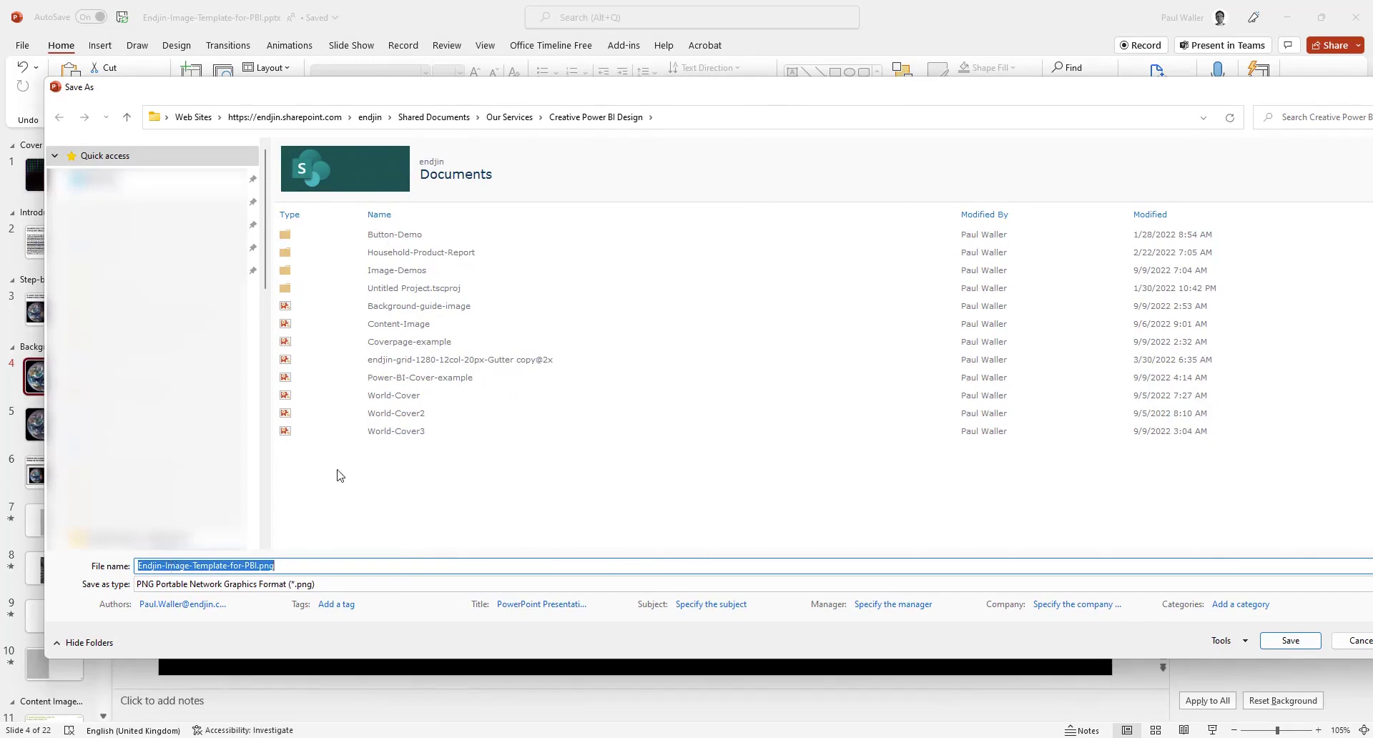
type("World-cover")
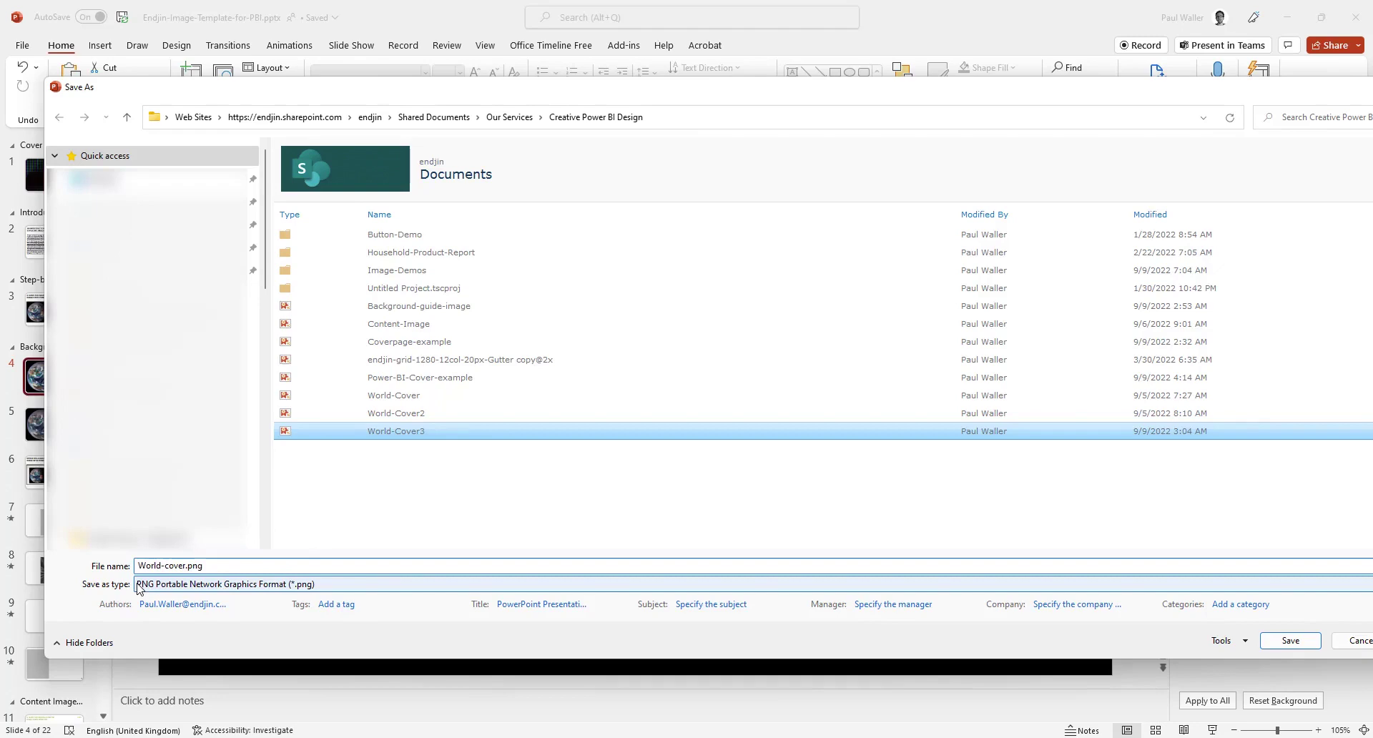
type("4")
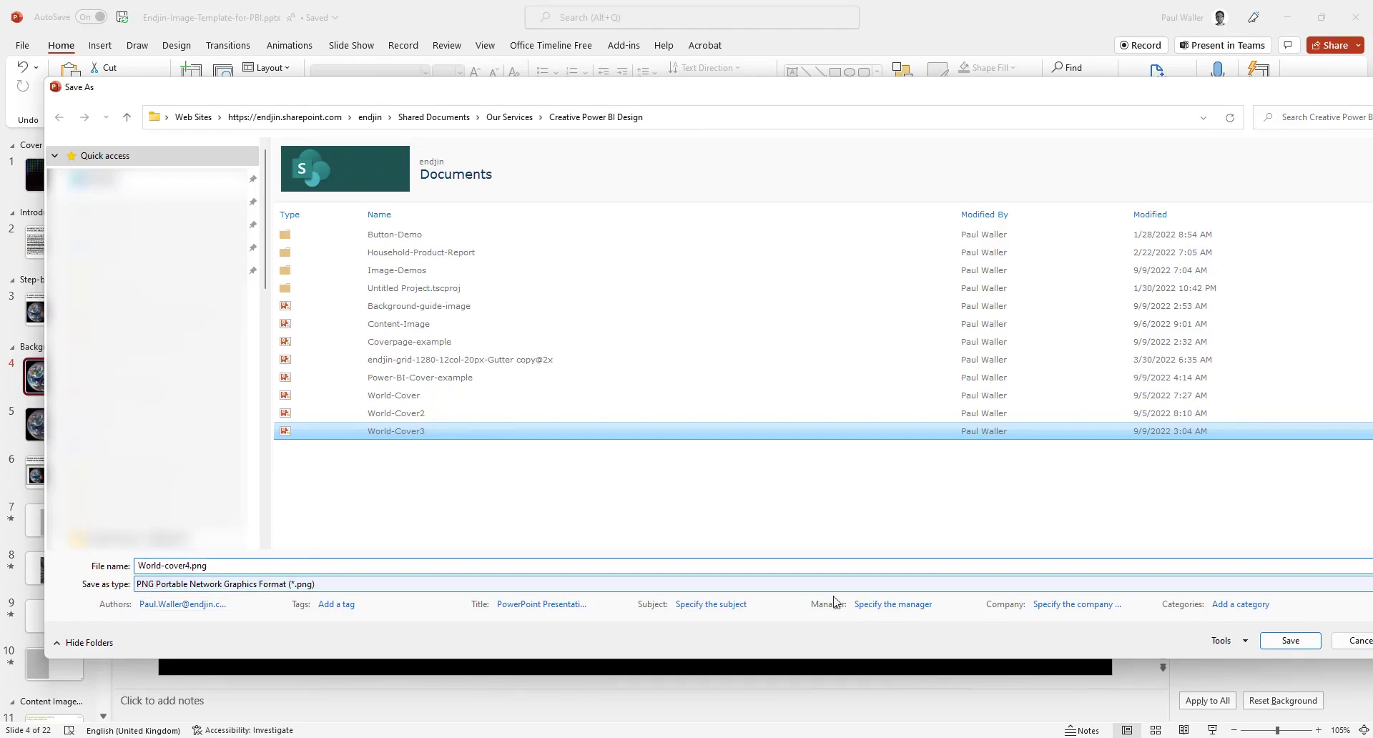
left_click(1291, 641)
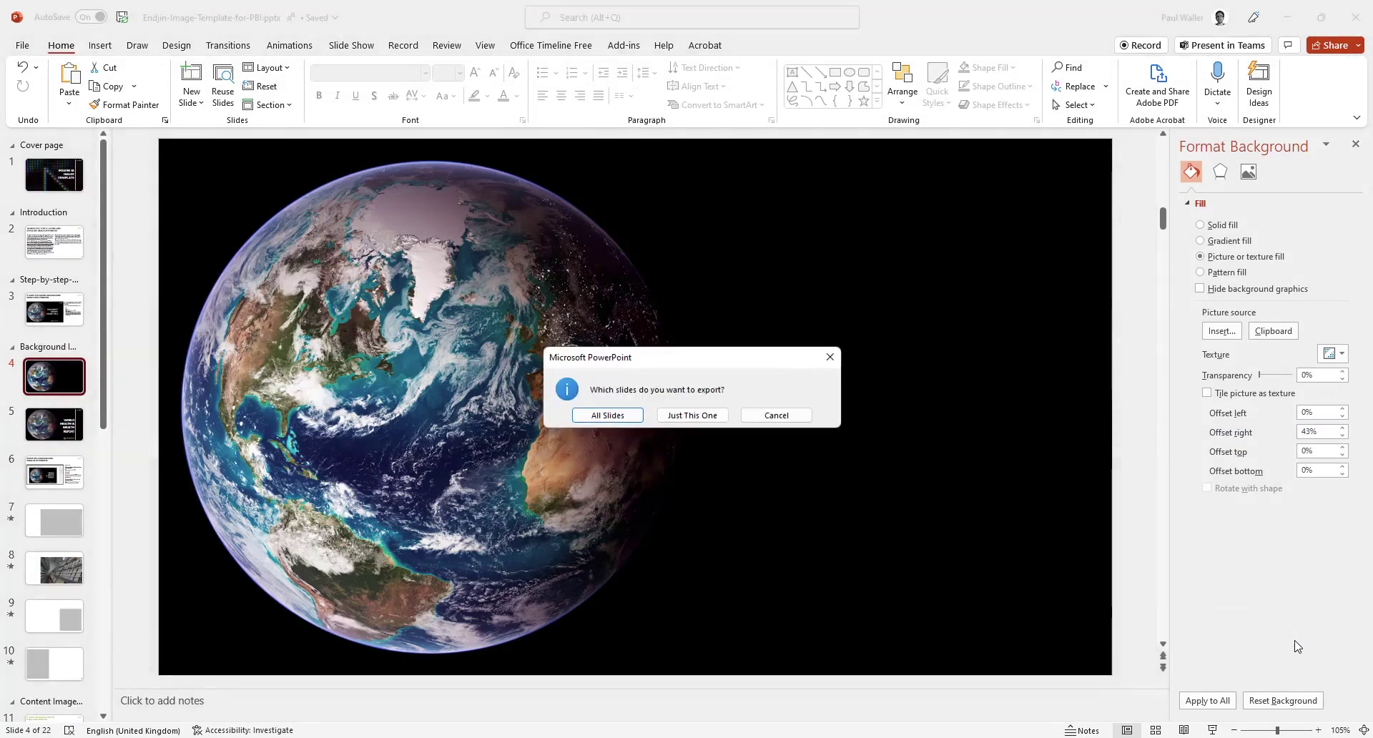
left_click(693, 415)
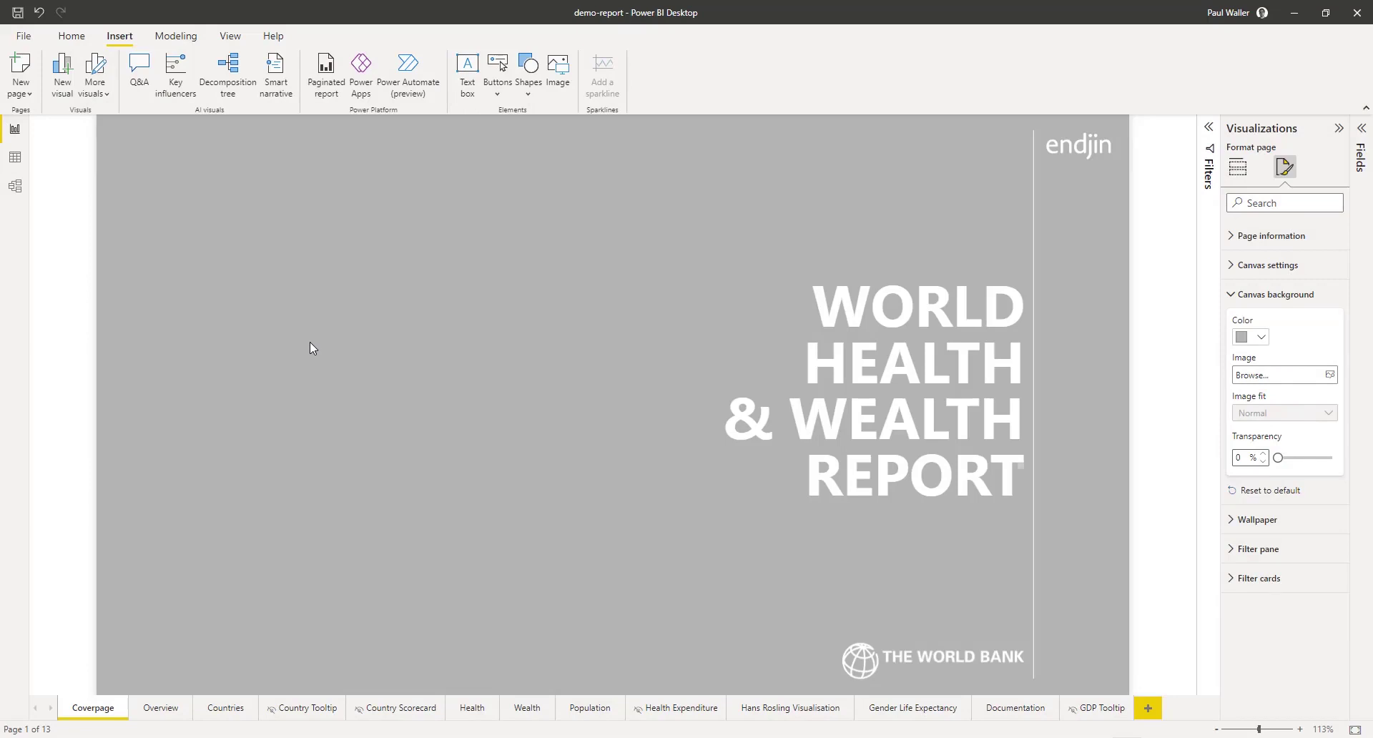
In Power BI's Format page options, browse for a Canvas background image.
left_click(603, 255)
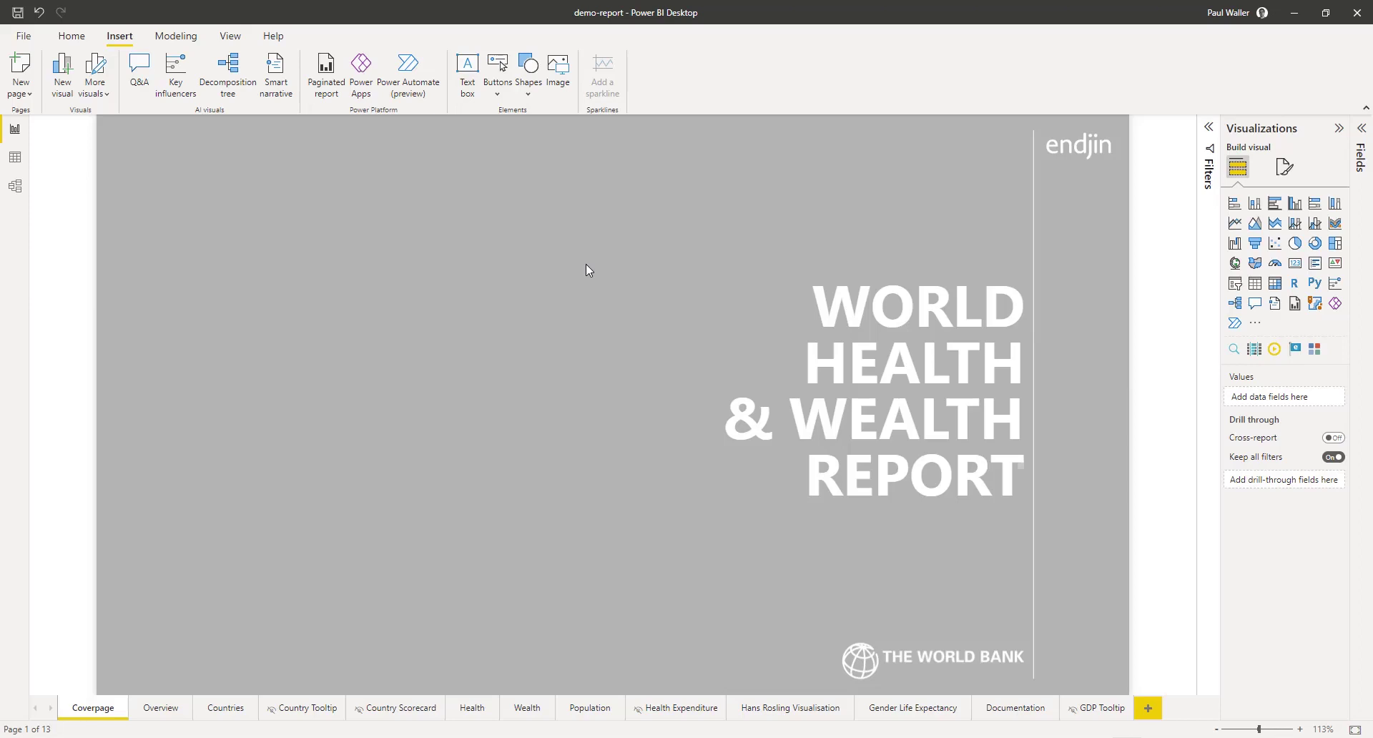
left_click(1285, 169)
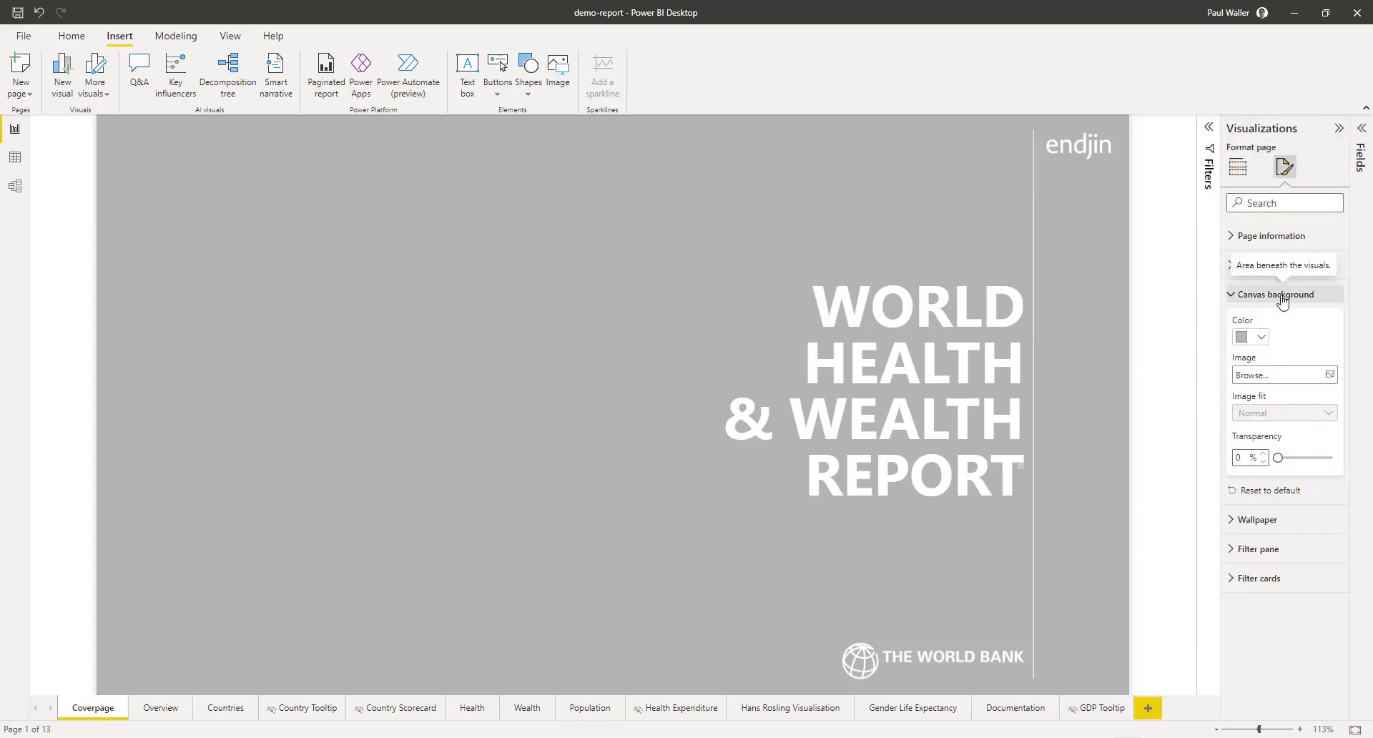
left_click(1325, 379)
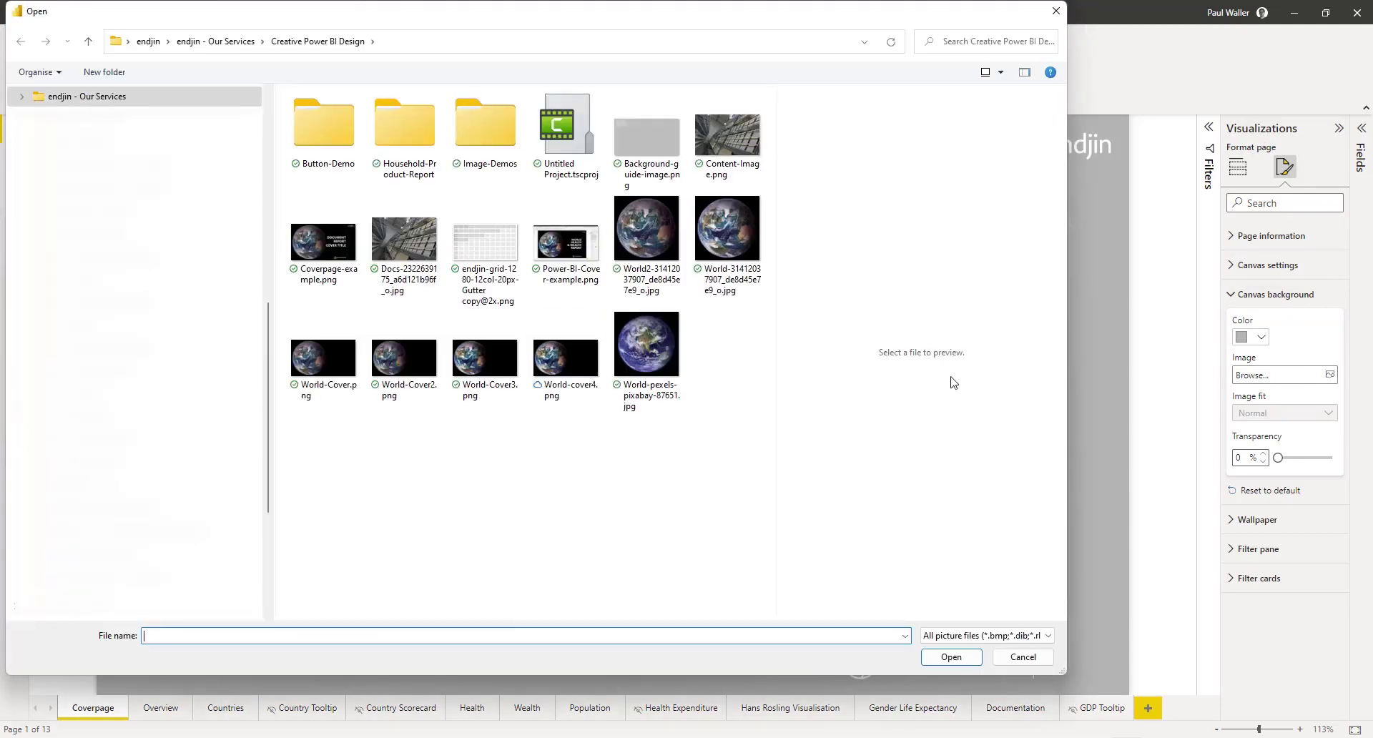
Load World-cover4.png as the Coverpage canvas background image.
left_click(565, 358)
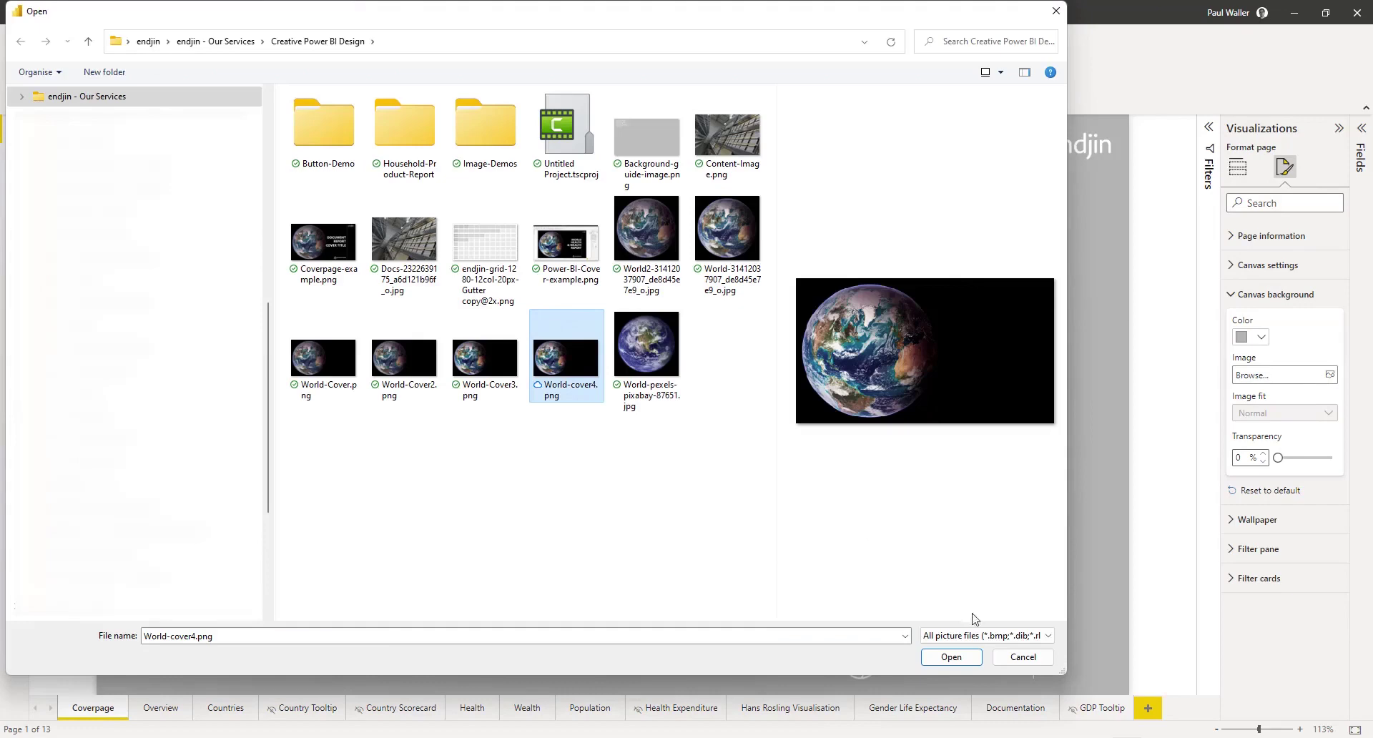
left_click(964, 663)
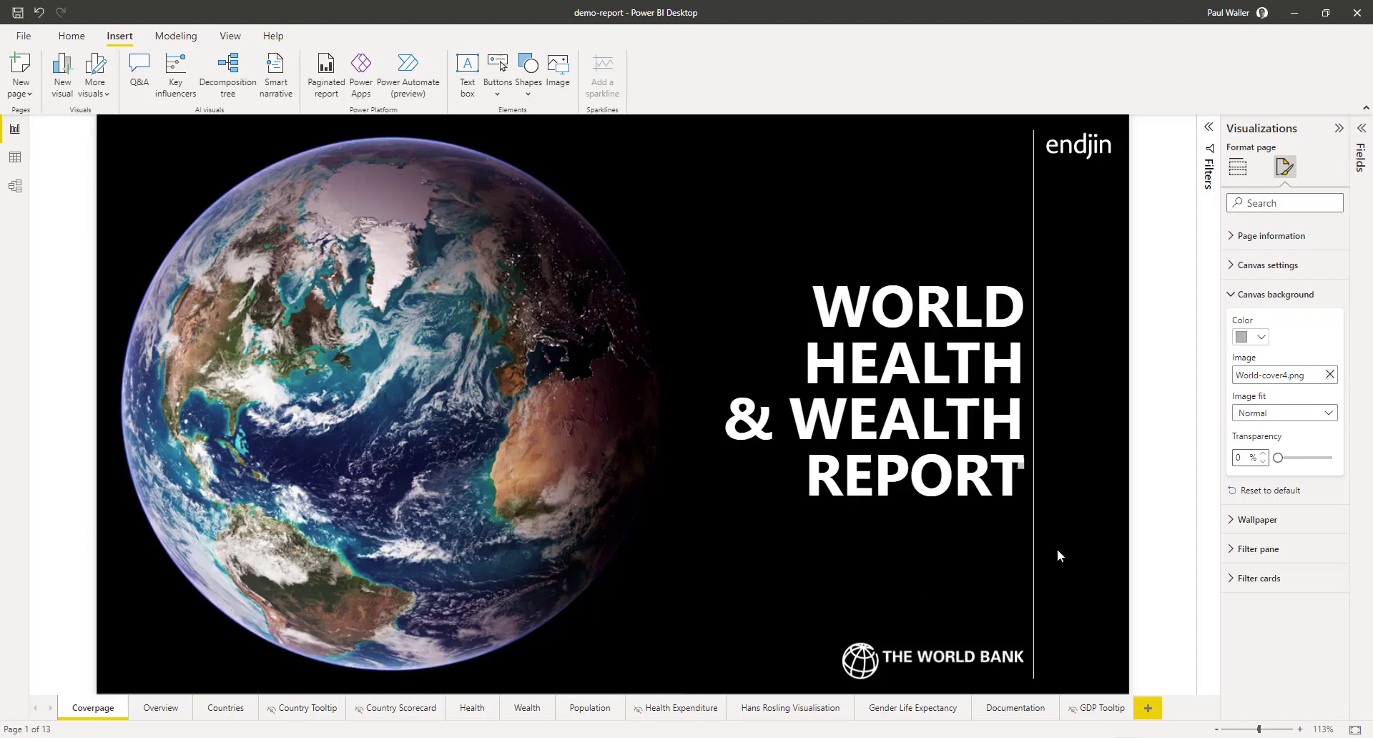
left_click(1295, 425)
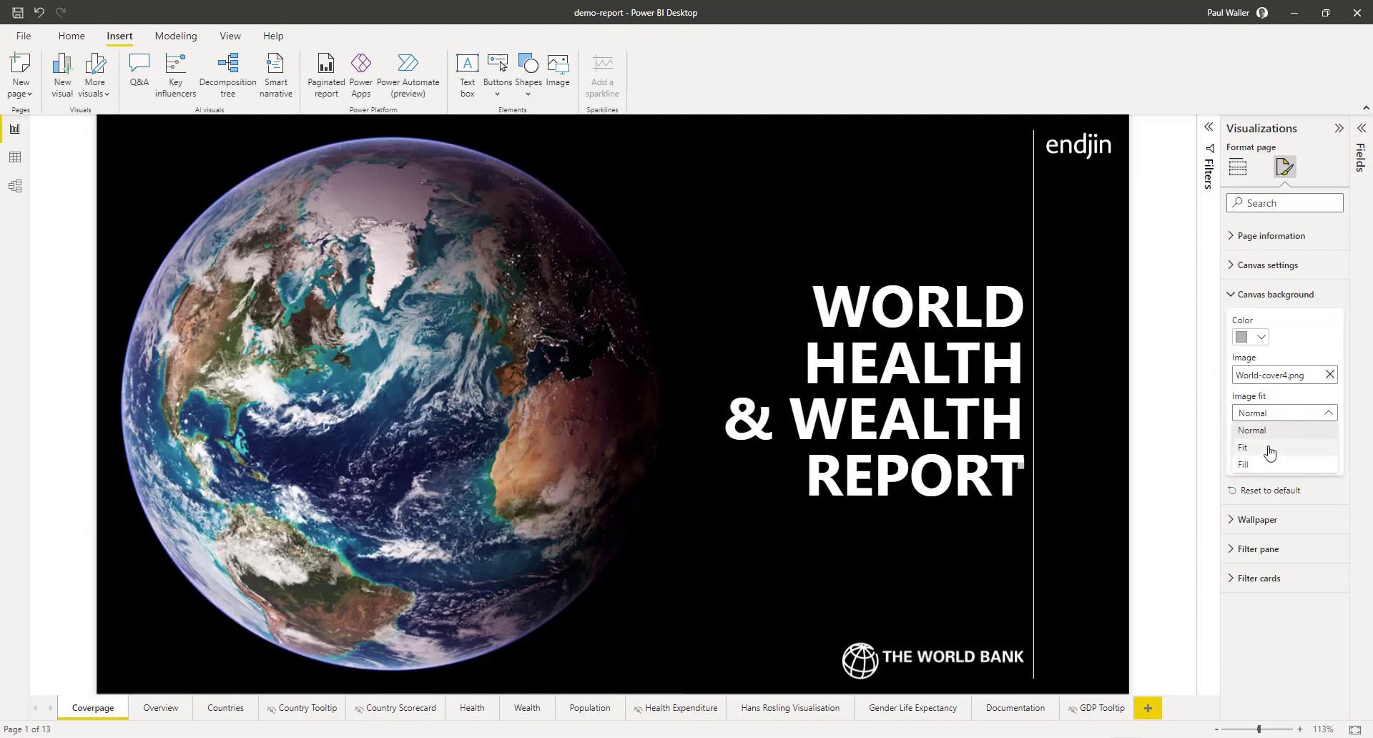
left_click(1270, 449)
left_click(1283, 420)
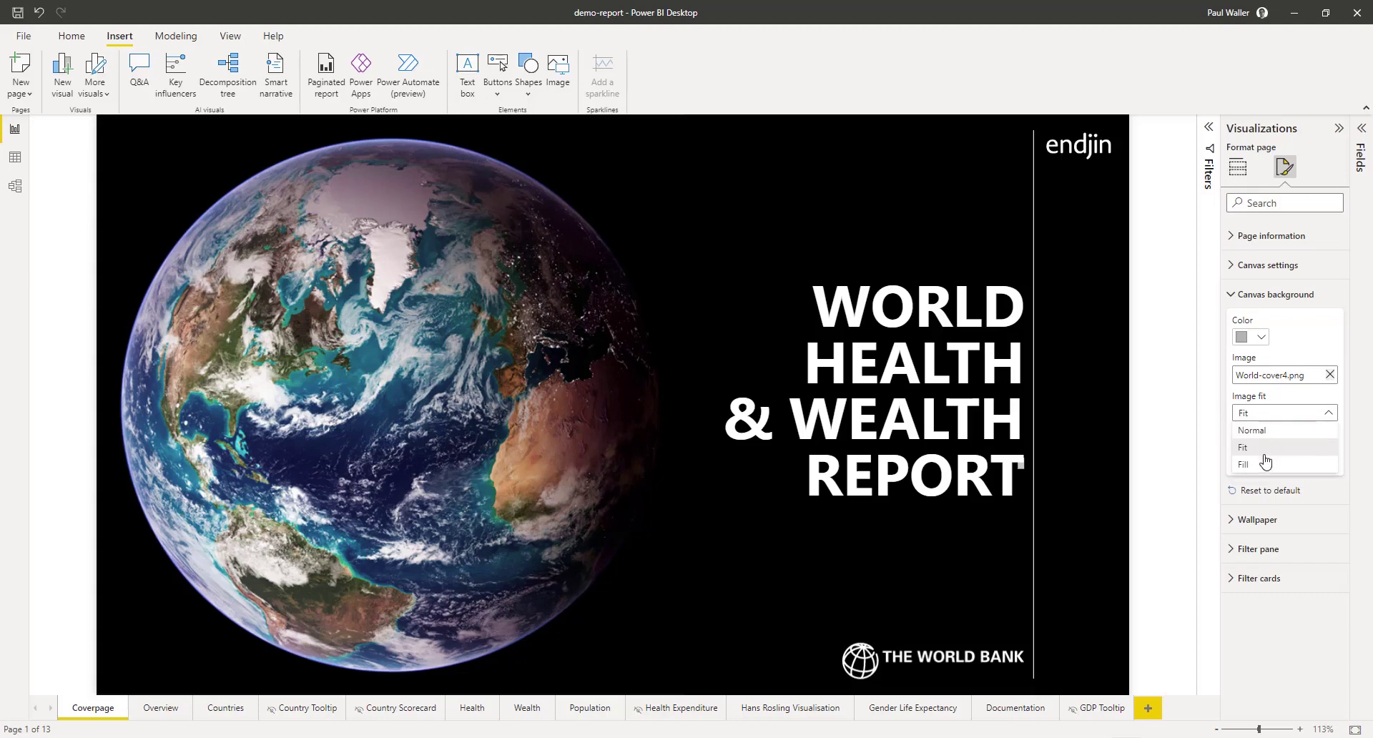
left_click(1258, 431)
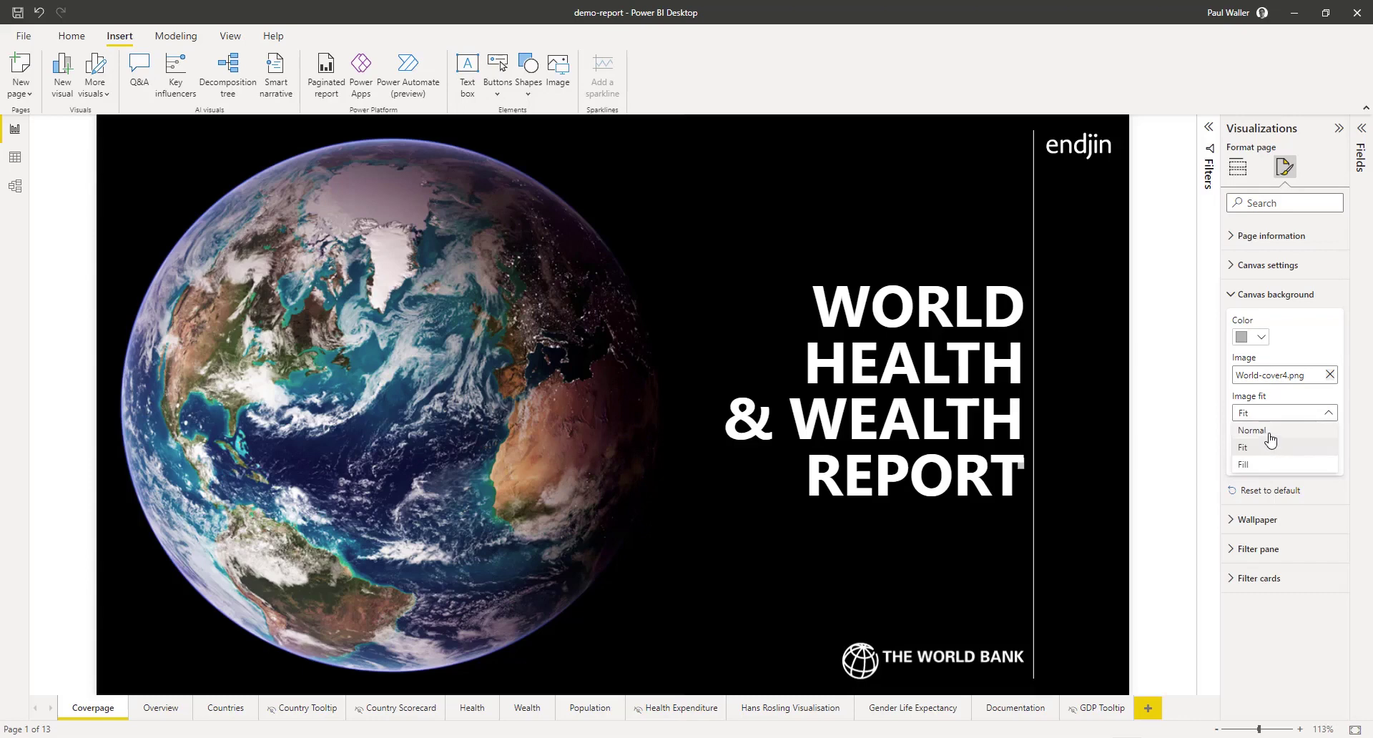